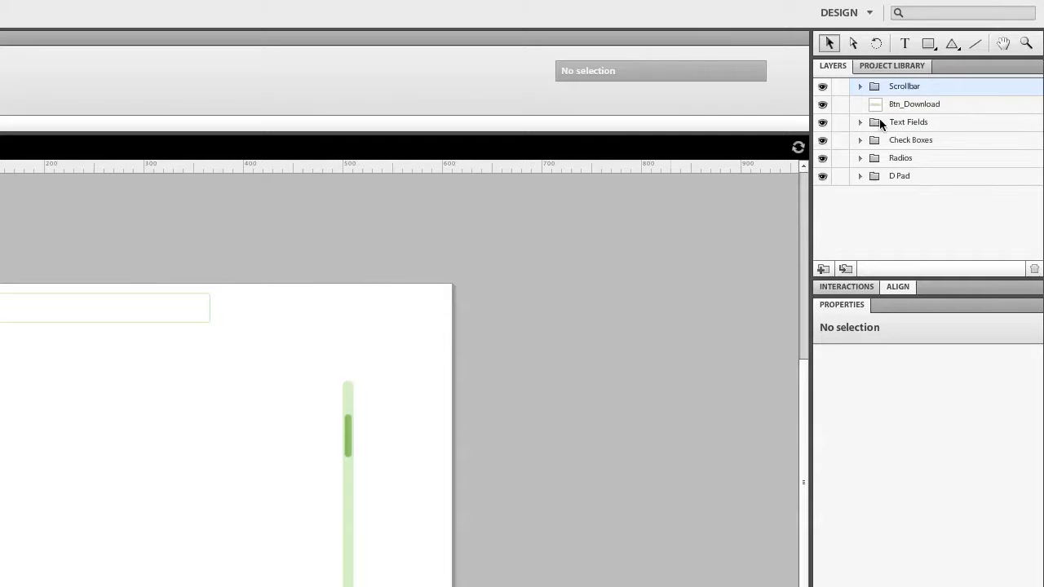
# Step: Convert the Text Fields layer artwork to a Text Input component named Txt_TxtInput
pyautogui.click(872, 123)
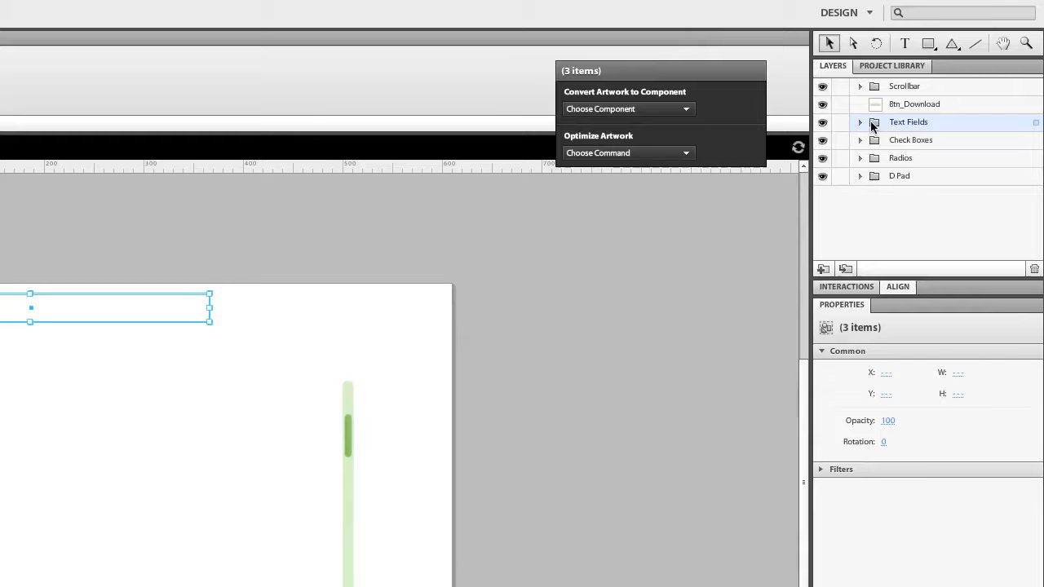
pyautogui.click(644, 109)
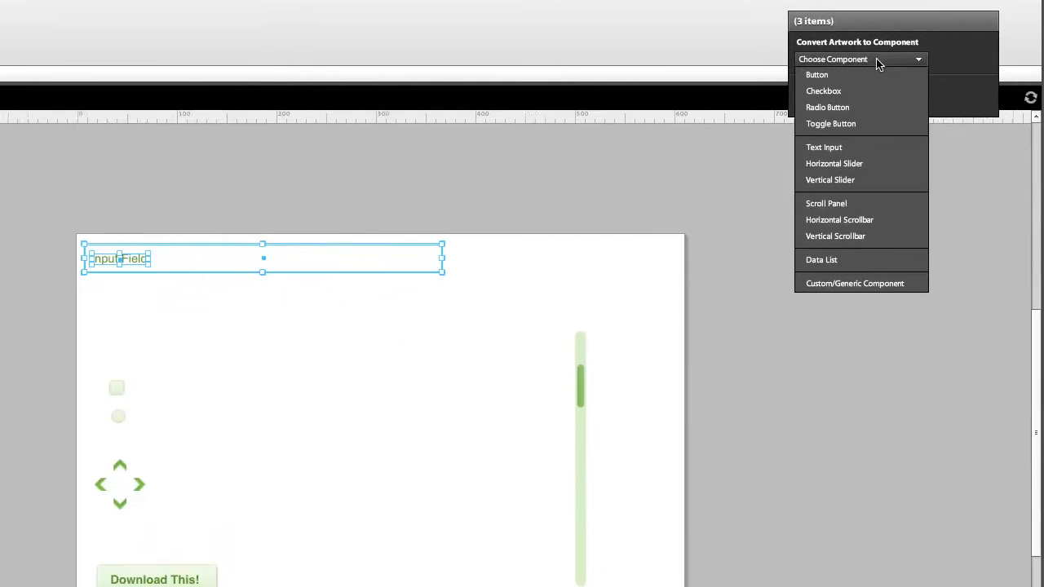
pyautogui.click(857, 143)
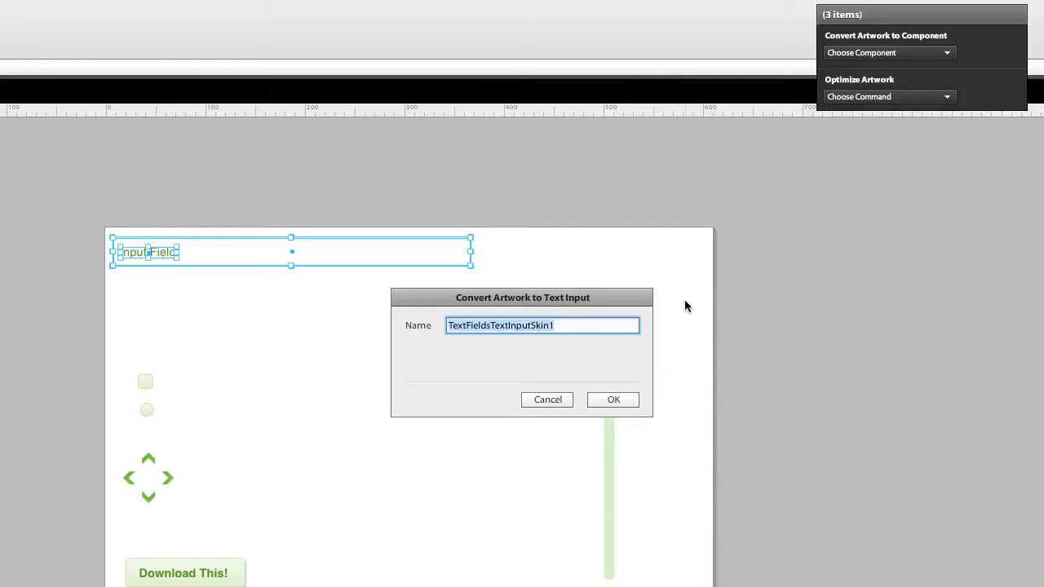
pyautogui.write('Txt')
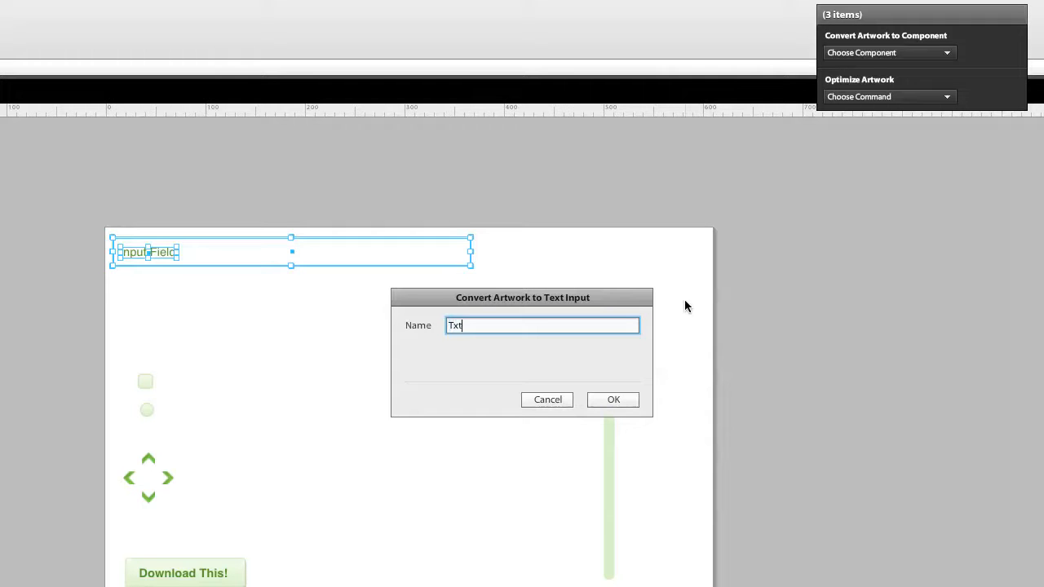
pyautogui.write('_TxtInput')
pyautogui.click(619, 399)
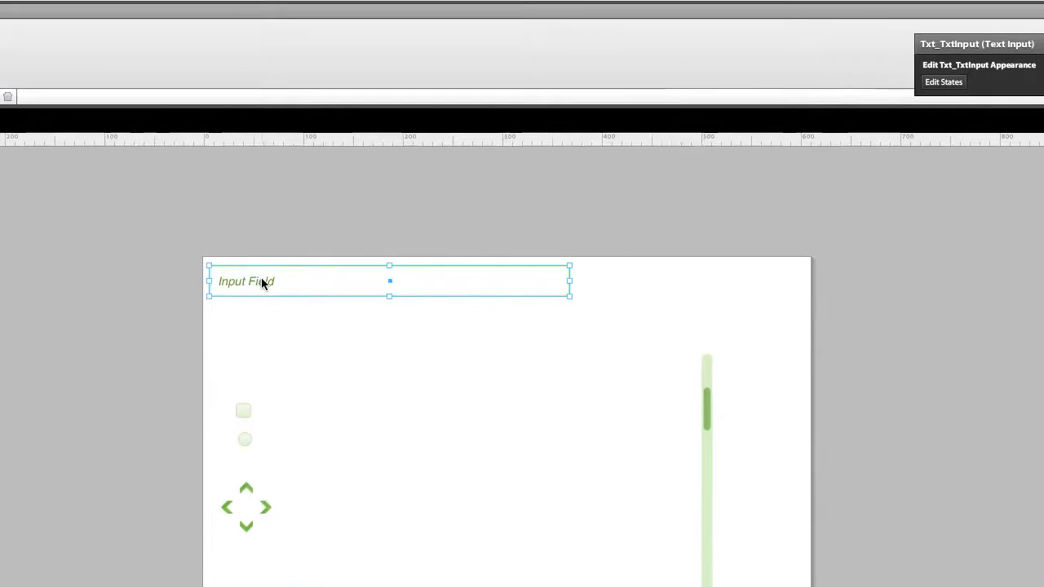
# Step: Inspect the Prompt, Normal state inside the Txt_TxtInput component, return to the main artboard and clear the selection
pyautogui.doubleClick(167, 252)
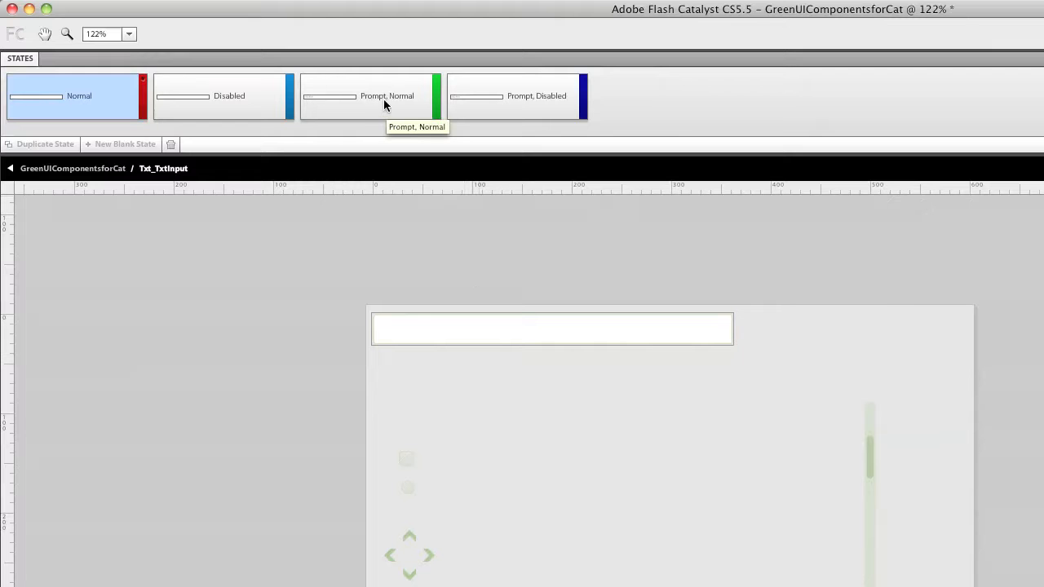
pyautogui.click(363, 101)
pyautogui.click(419, 330)
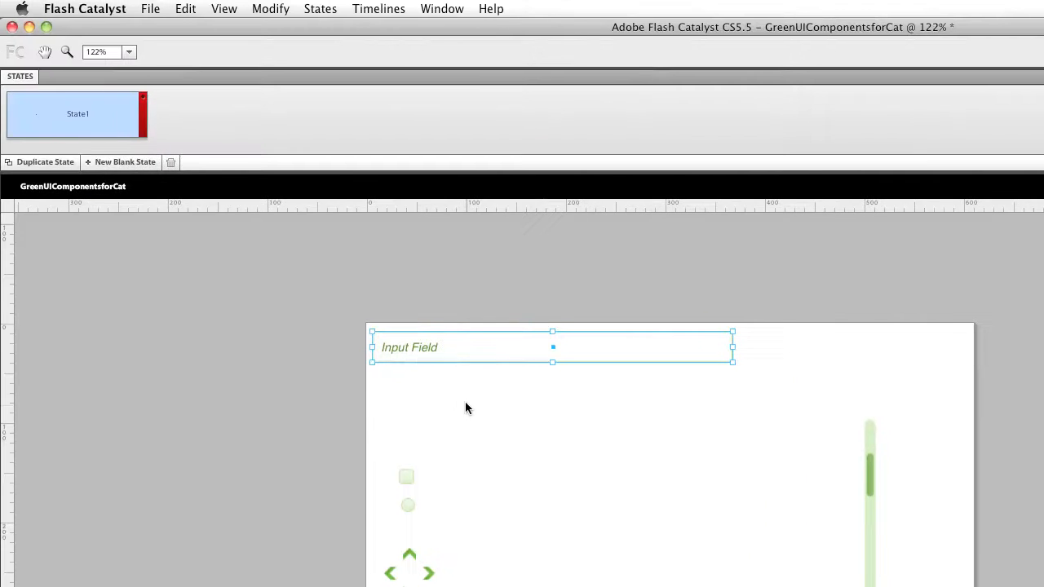
pyautogui.click(469, 405)
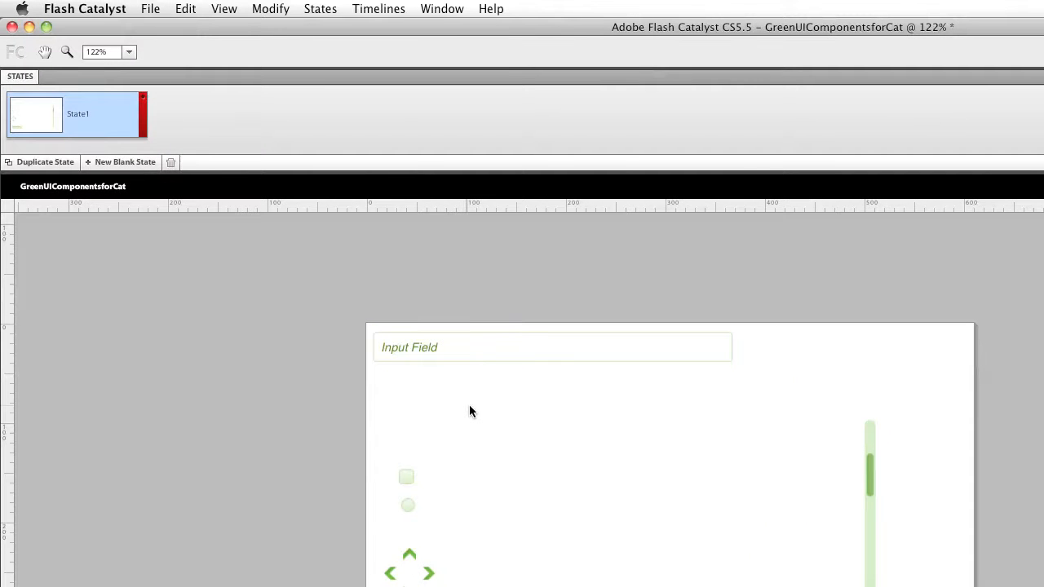
# Step: Preview the project in the browser, place the cursor in the input field to test it, and close the preview
pyautogui.press('super+Return')
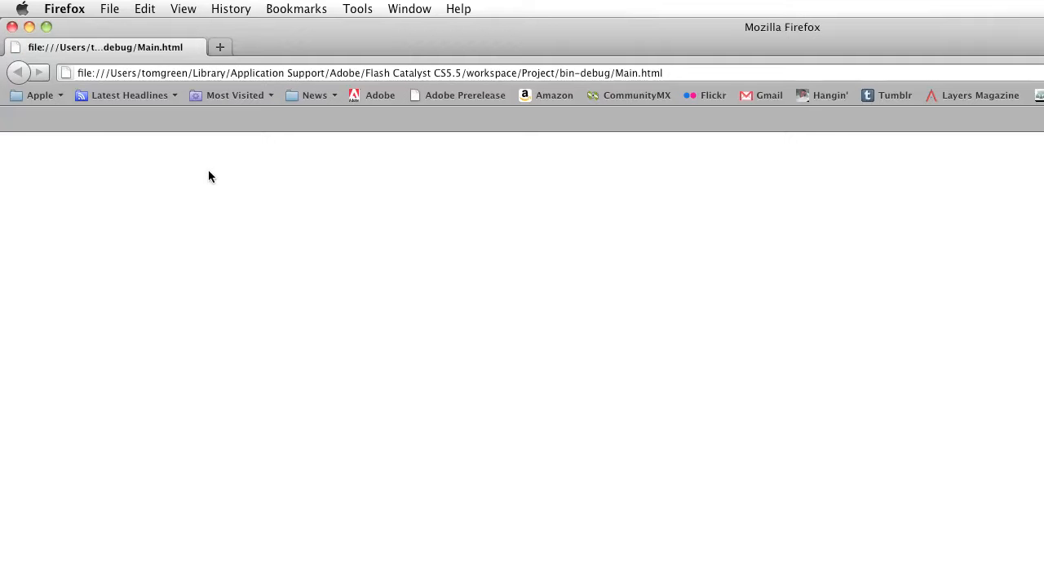
pyautogui.click(581, 151)
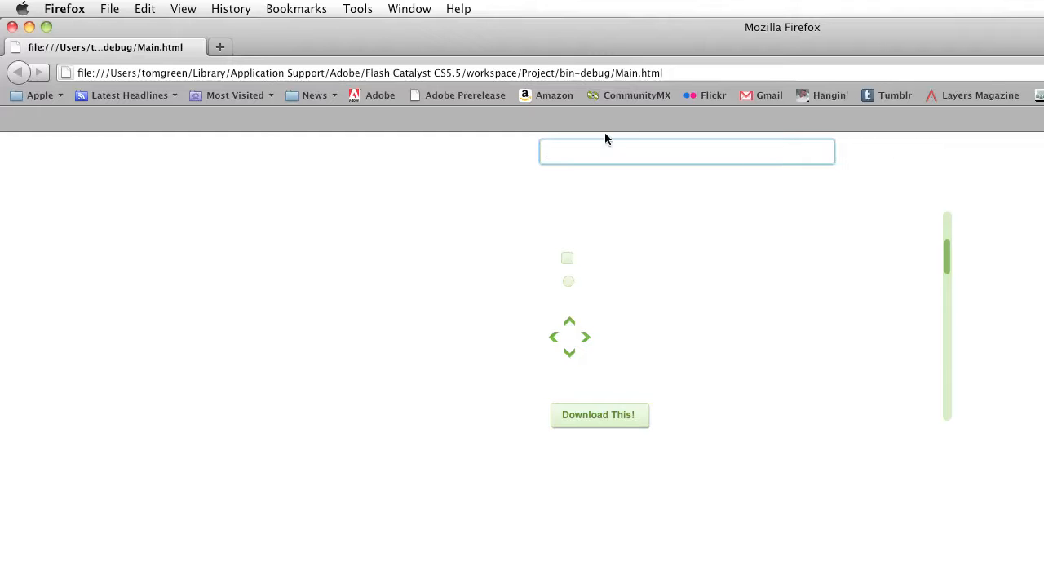
pyautogui.click(12, 27)
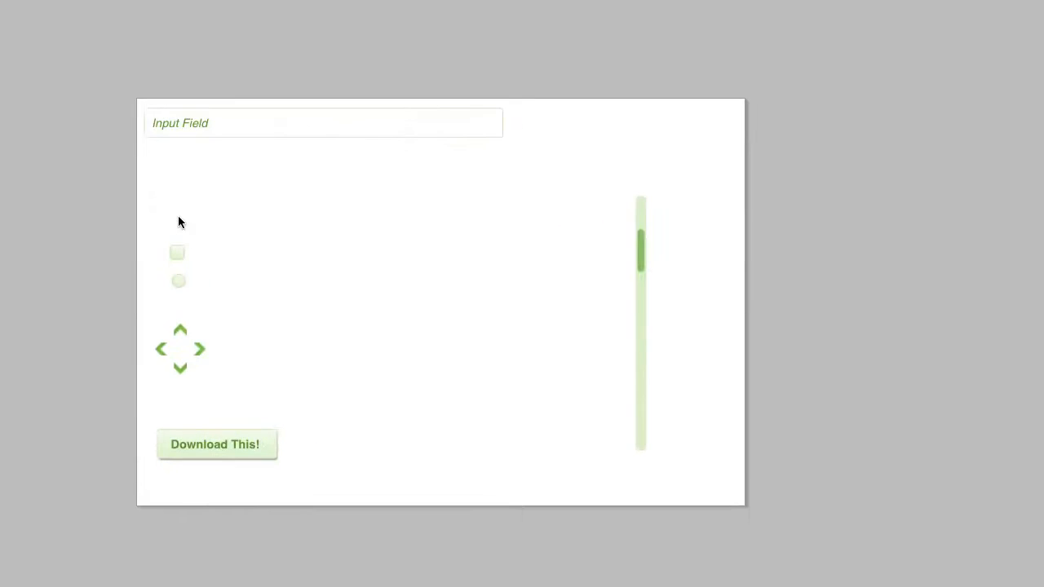
# Step: Convert the Check and CheckBox artwork in the Check Boxes layer to a Checkbox component, accepting the name CheckBoxesSkin1
pyautogui.click(175, 254)
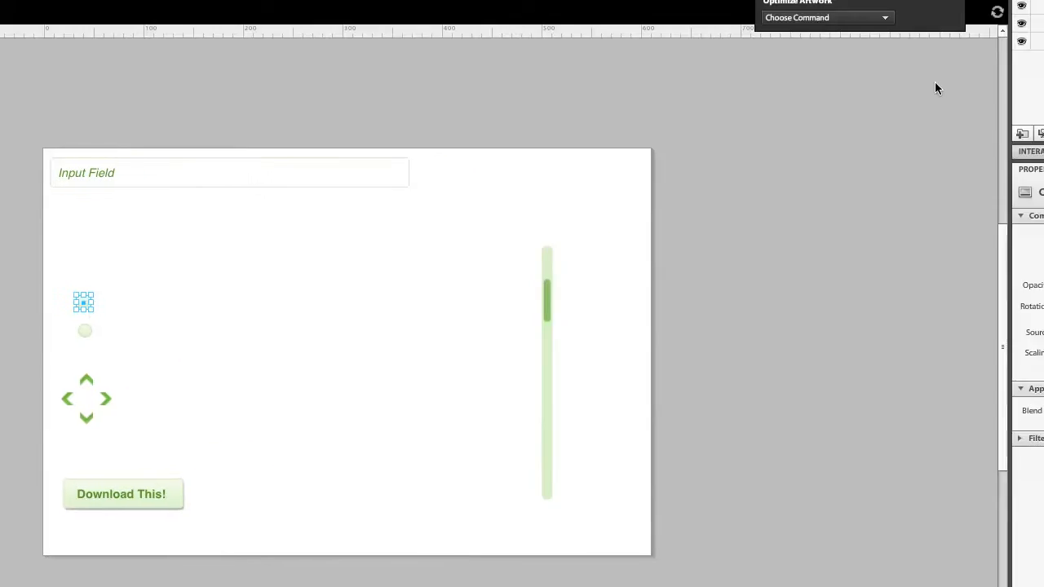
pyautogui.click(860, 111)
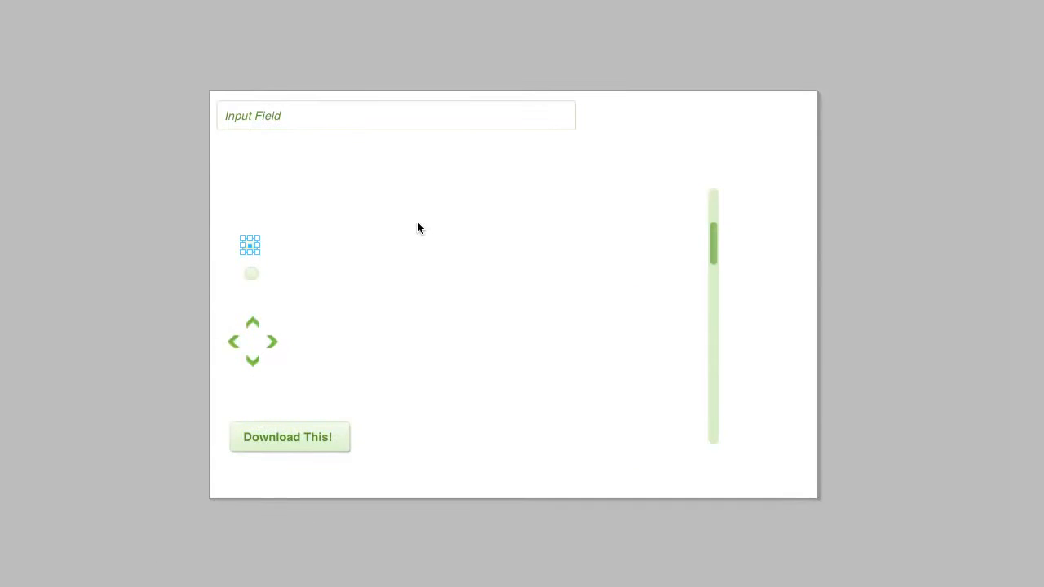
pyautogui.click(53, 385)
pyautogui.click(910, 111)
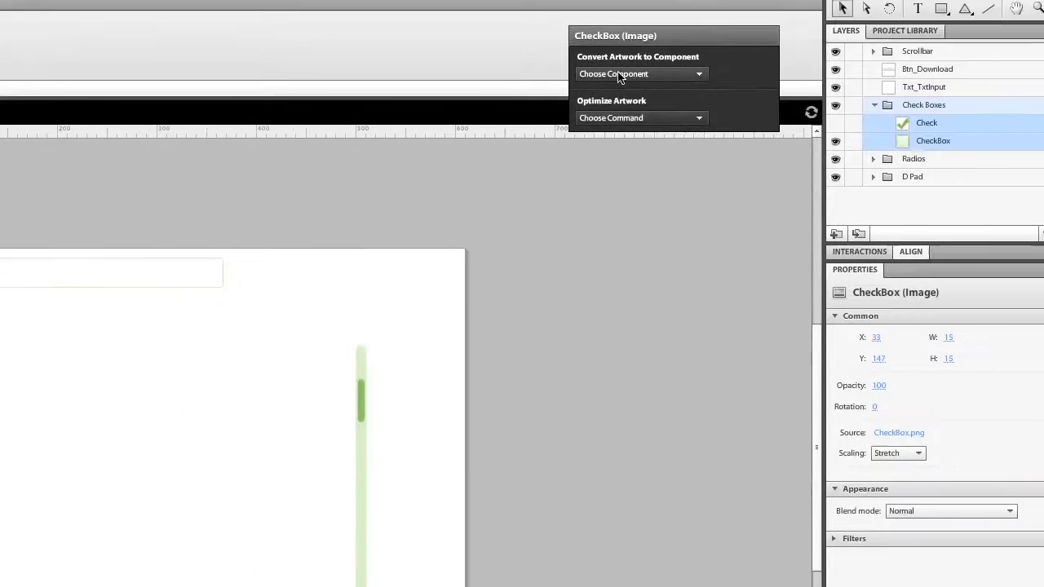
pyautogui.click(612, 80)
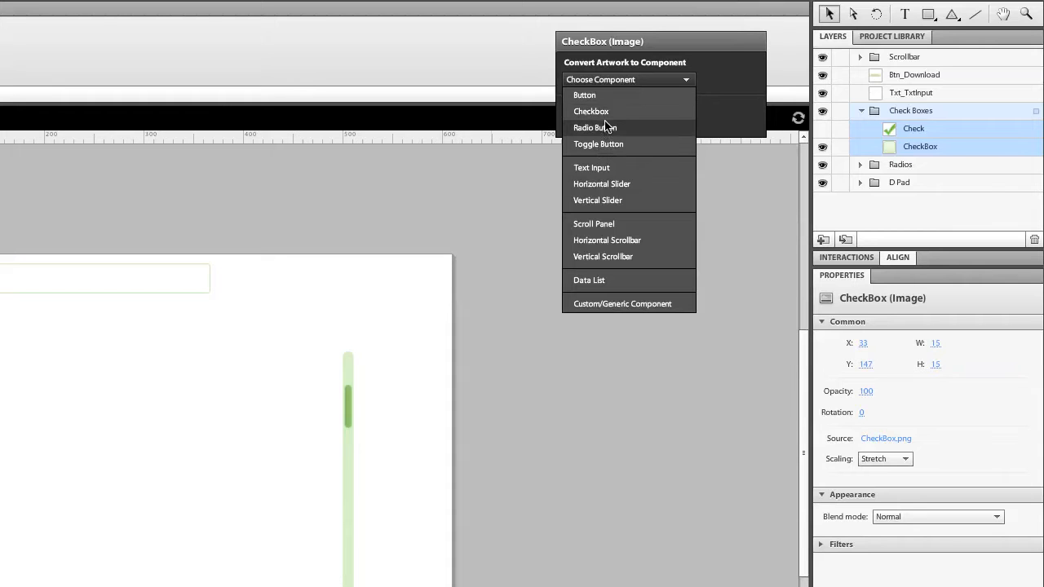
pyautogui.click(606, 115)
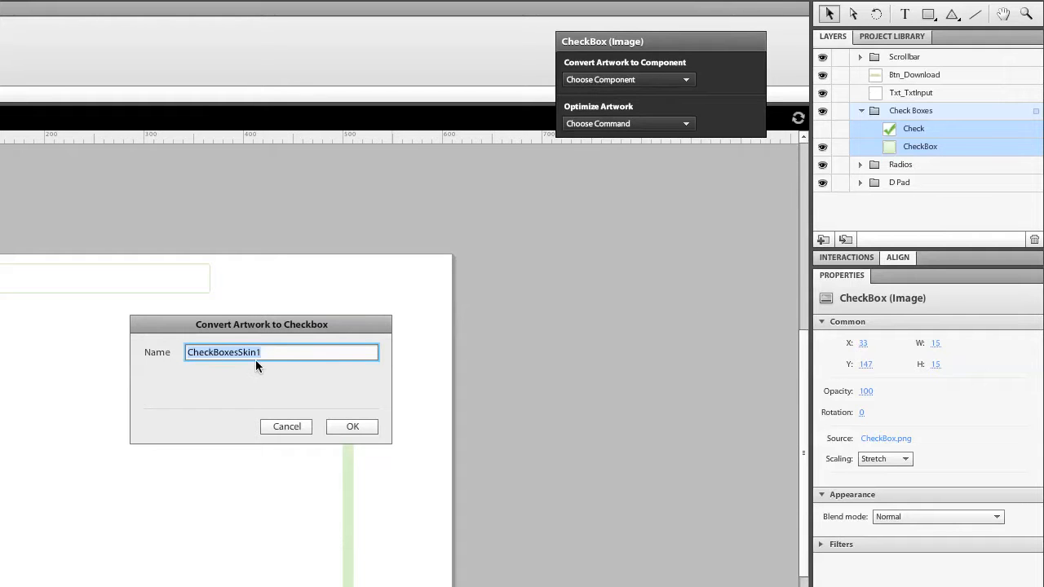
pyautogui.click(352, 428)
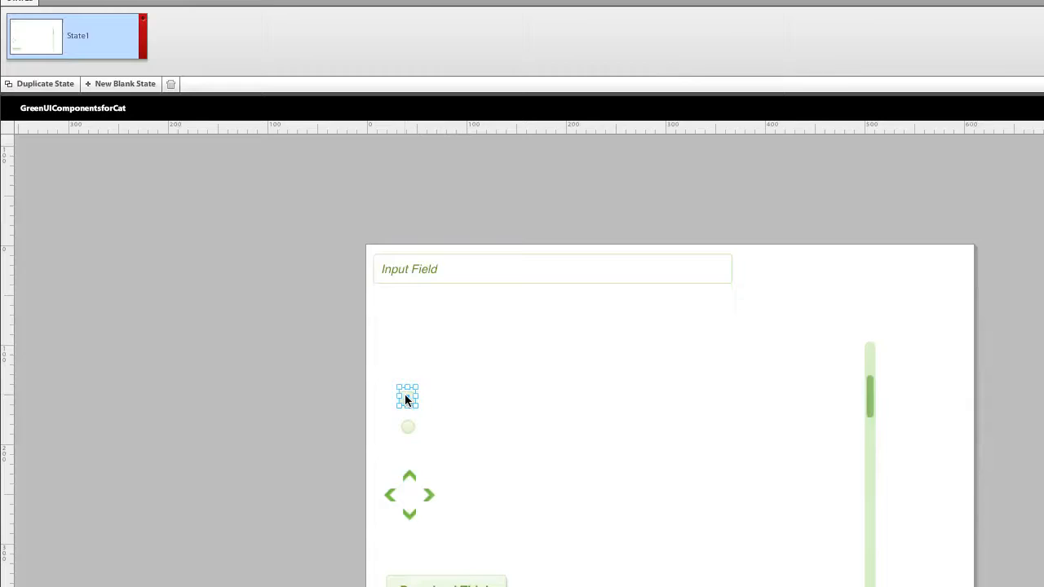
# Step: Open the checkbox component for editing and make the Check layer visible in its Over and Down states
pyautogui.doubleClick(405, 398)
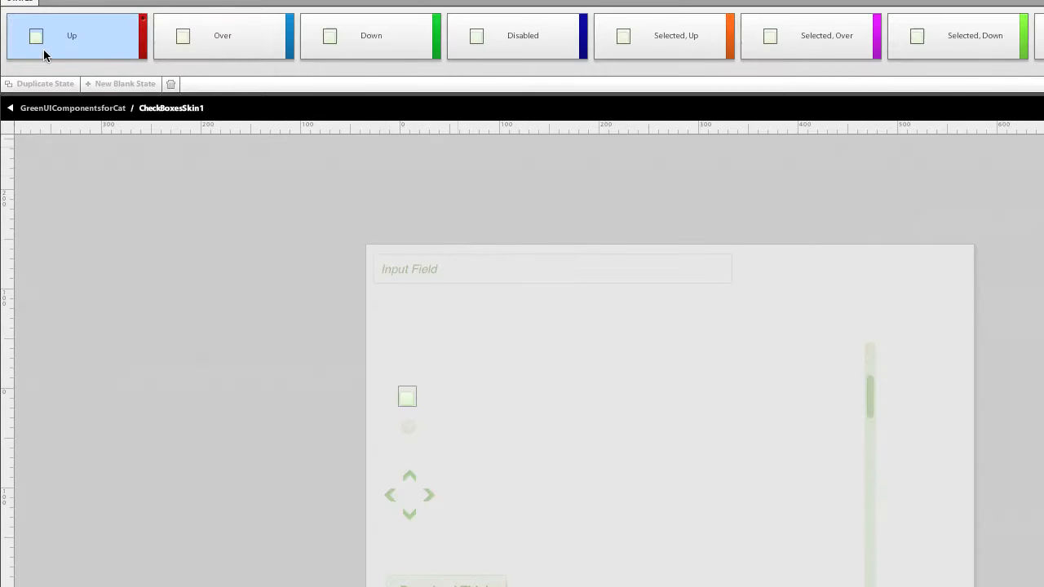
pyautogui.click(234, 42)
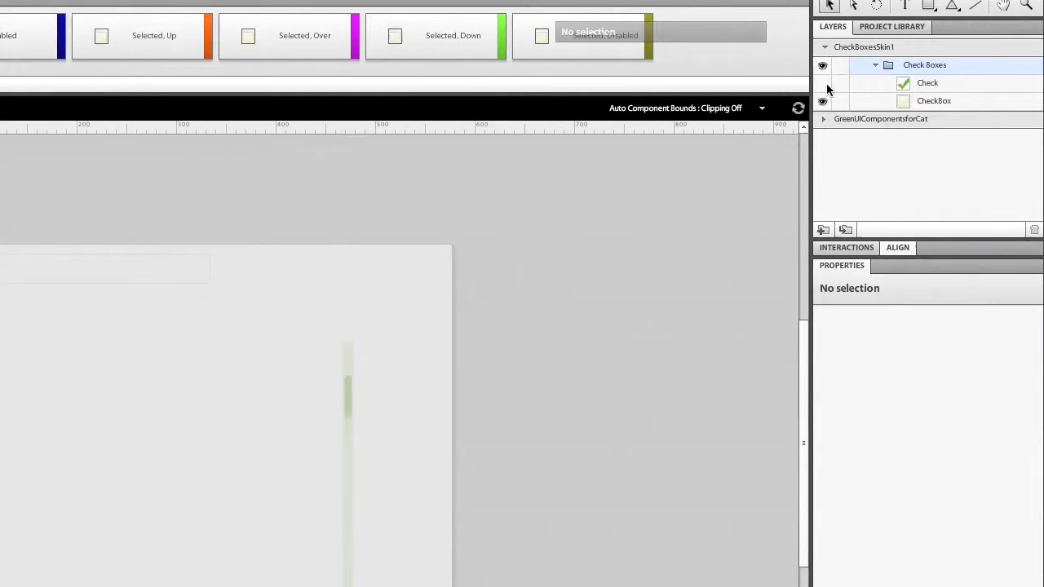
pyautogui.click(823, 83)
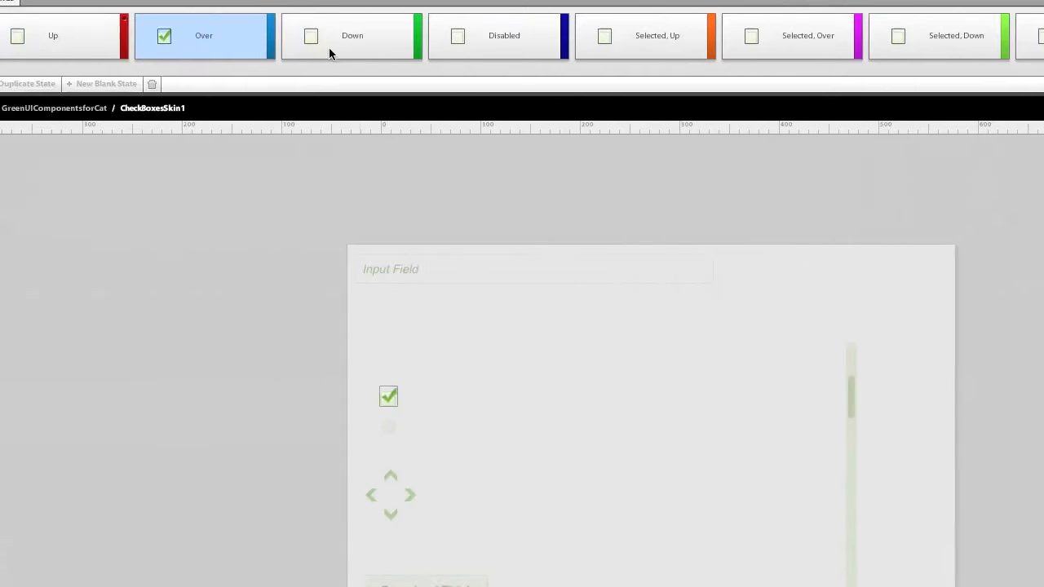
pyautogui.click(348, 49)
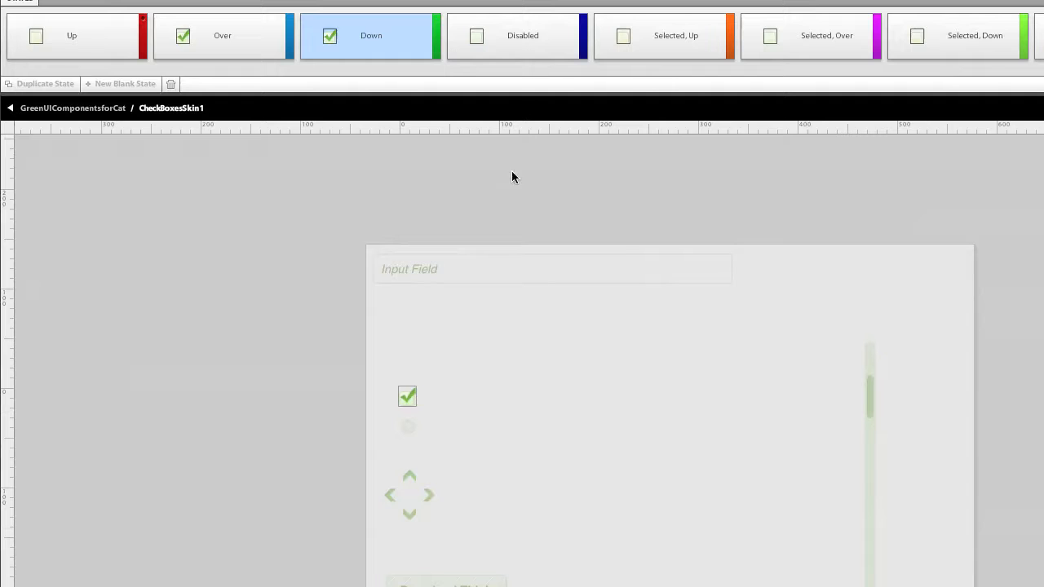
# Step: Show the Check layer in the Selected, Up, Selected, Over and Selected, Down states, and return to the main artboard
pyautogui.click(692, 55)
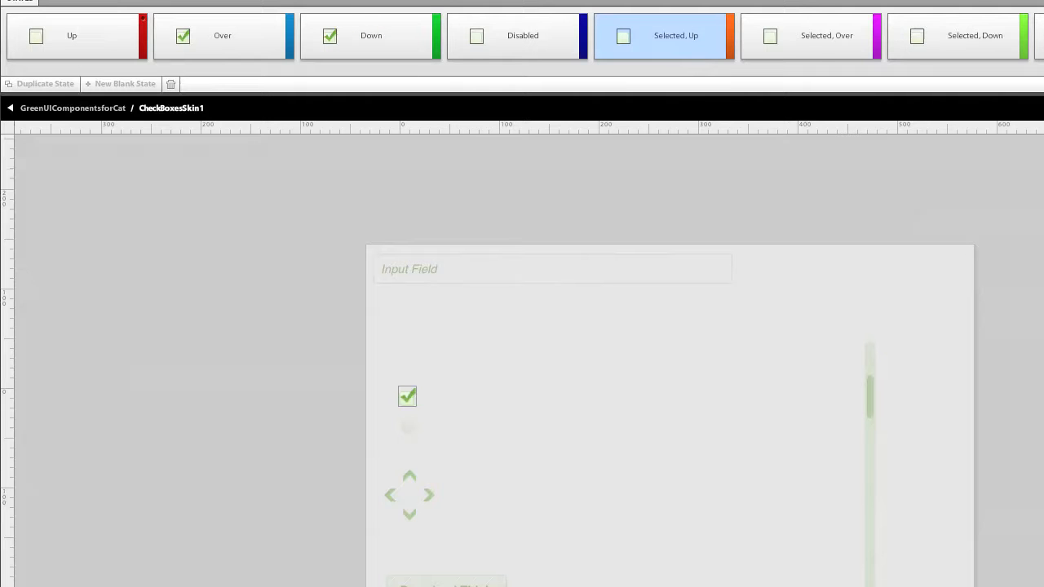
pyautogui.click(818, 45)
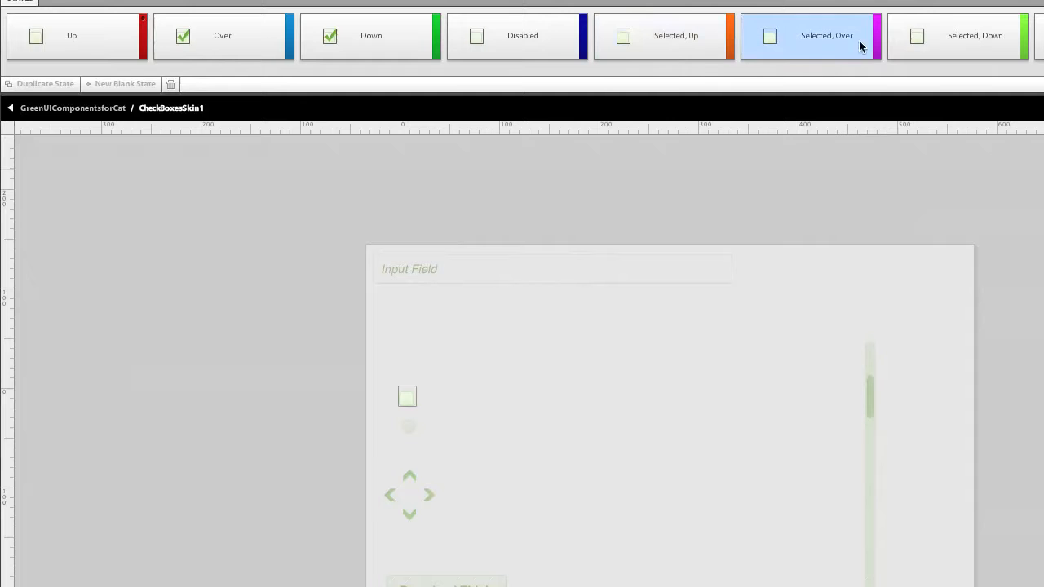
pyautogui.click(404, 399)
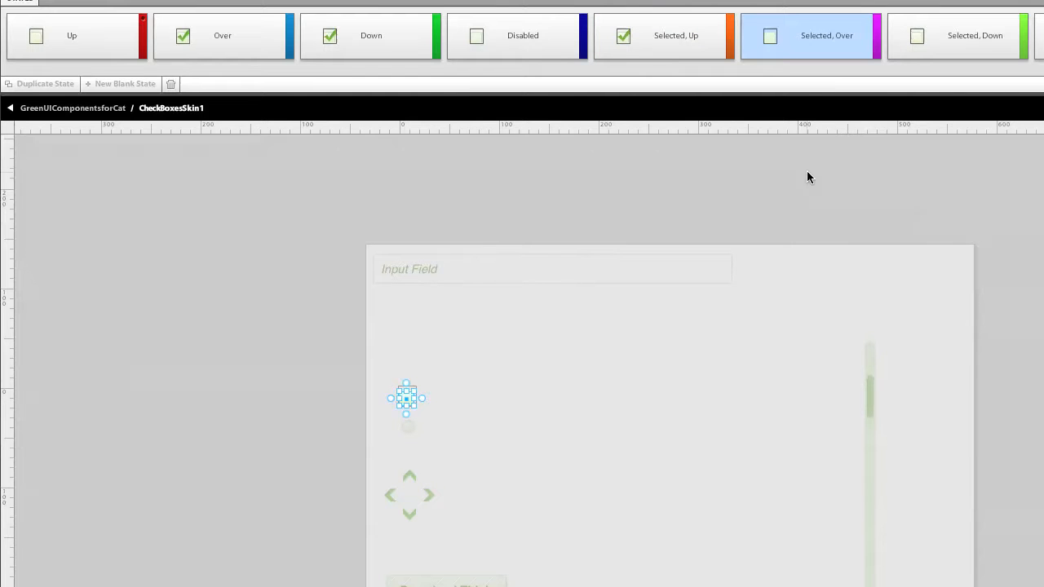
pyautogui.scroll(5, 807, 173)
pyautogui.scroll(-5, 625, 192)
pyautogui.click(403, 223)
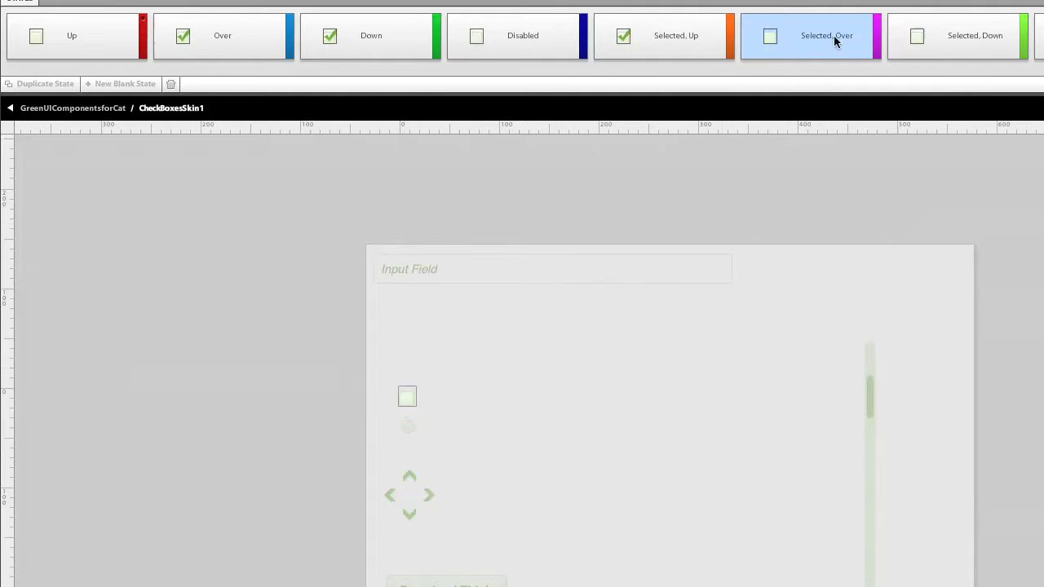
pyautogui.click(407, 400)
pyautogui.click(955, 53)
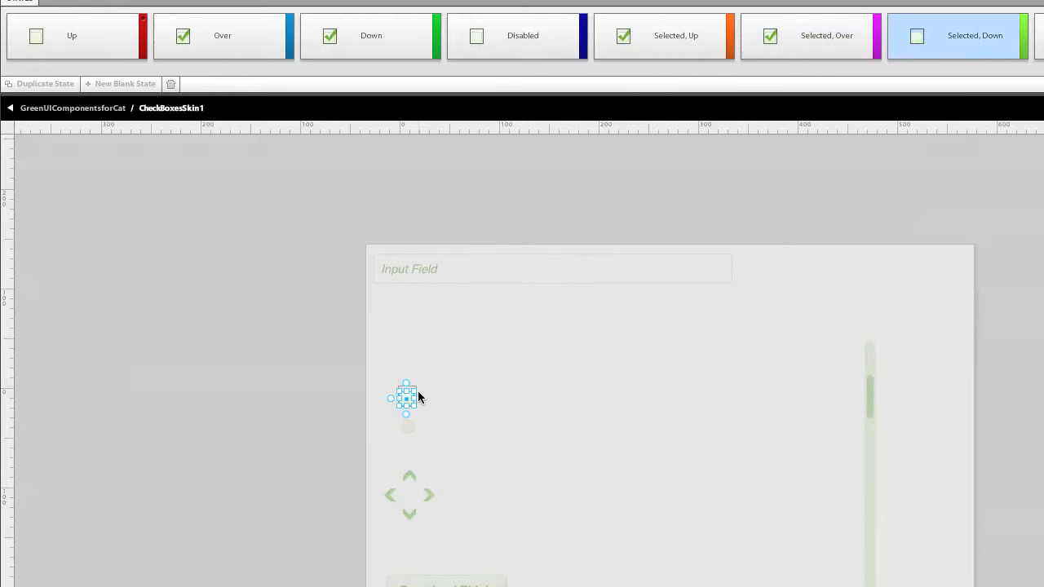
pyautogui.click(567, 341)
pyautogui.click(69, 109)
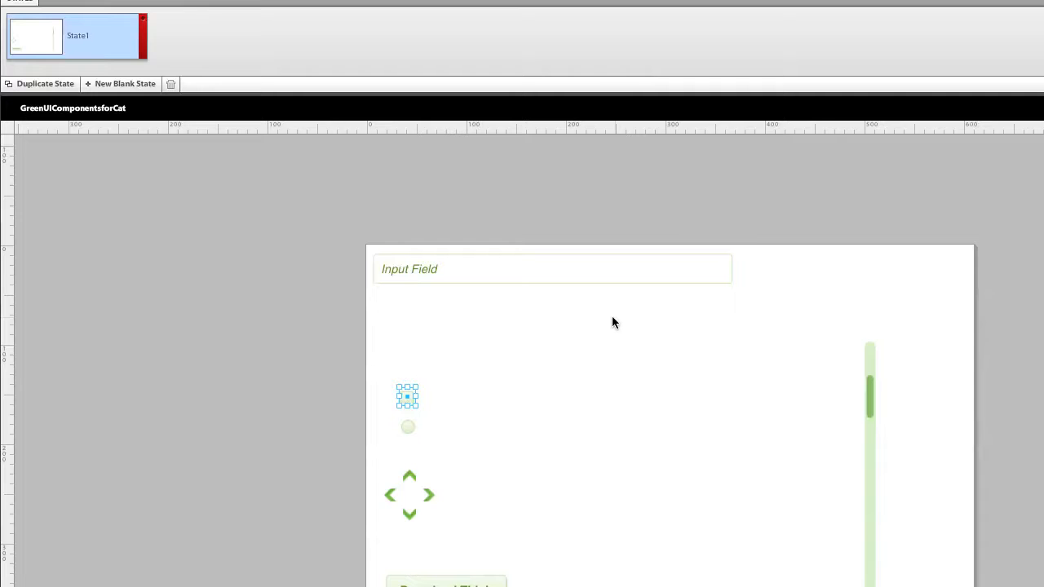
# Step: Preview the project in the browser, toggle the checkbox several times to test it, and switch back to Flash Catalyst
pyautogui.hotkey('ctrl', 'Return')
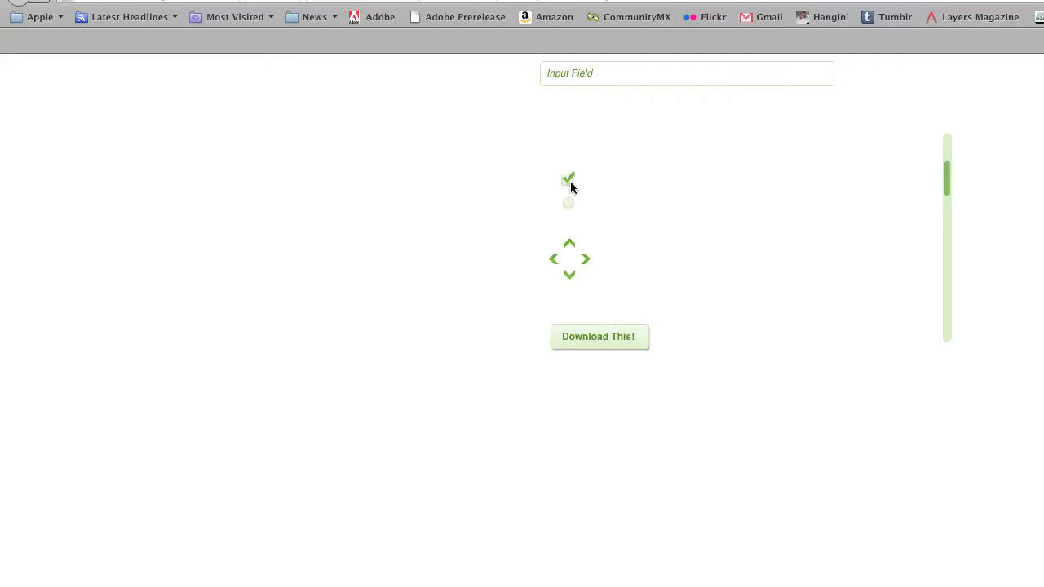
pyautogui.click(570, 181)
pyautogui.click(568, 188)
pyautogui.click(569, 188)
pyautogui.click(567, 183)
pyautogui.press('super+Tab')
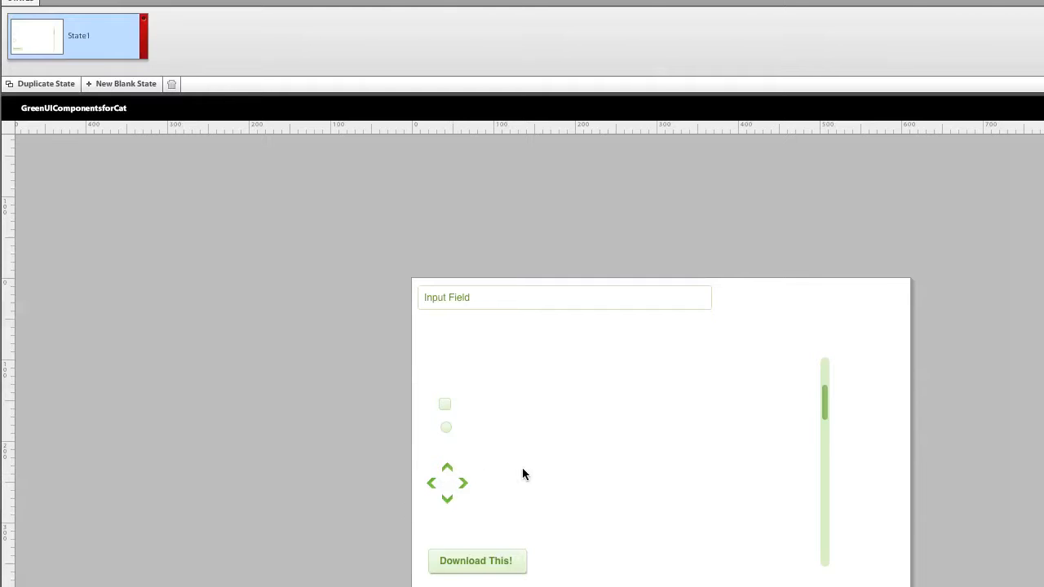
# Step: Convert the D Pad layer artwork to a Custom/Generic Component, accepting the name DPadCustomComponent1, and open it for editing
pyautogui.click(421, 461)
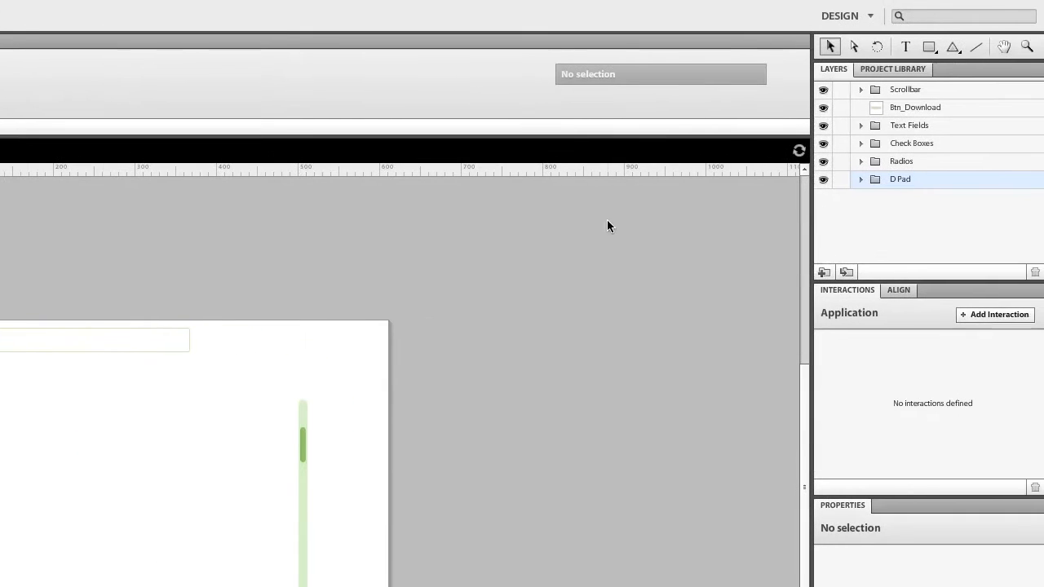
pyautogui.click(1043, 165)
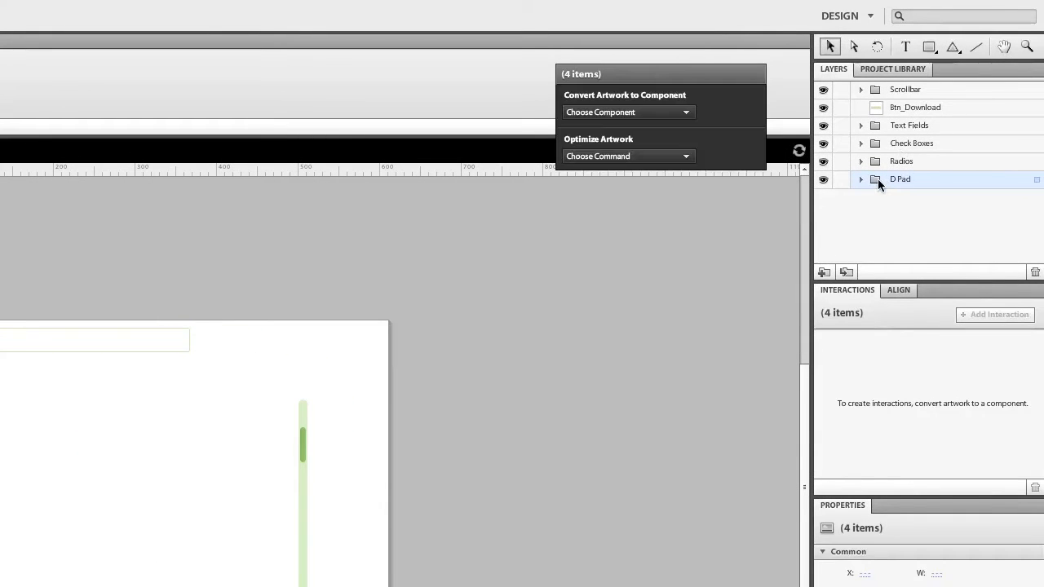
pyautogui.click(633, 115)
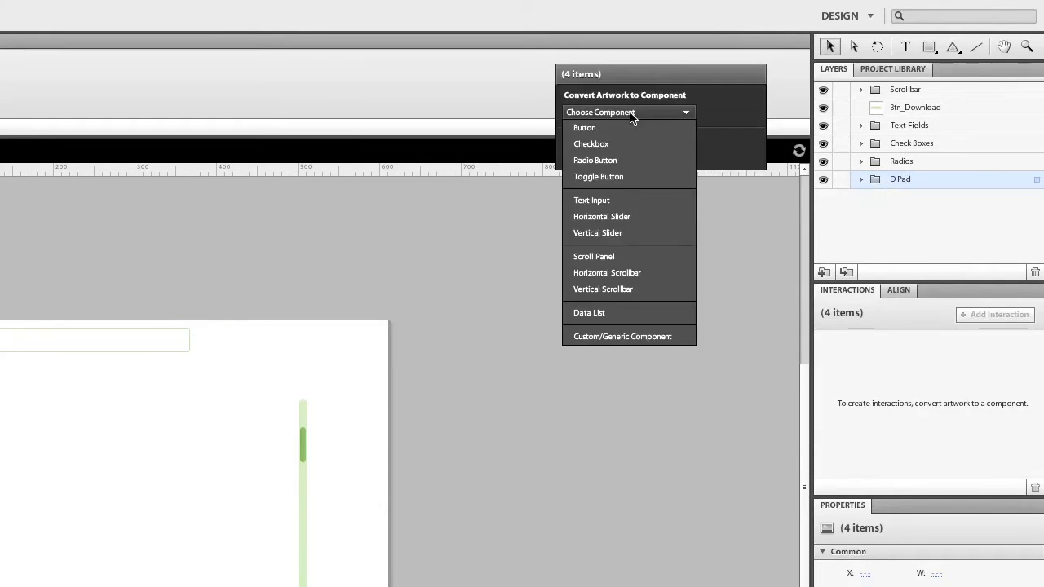
pyautogui.click(610, 337)
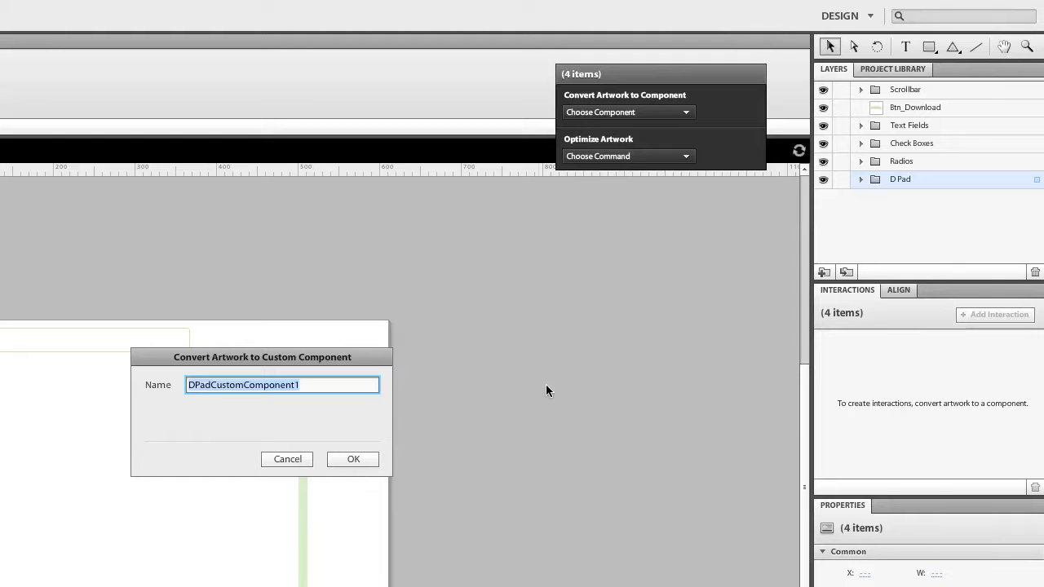
pyautogui.click(353, 459)
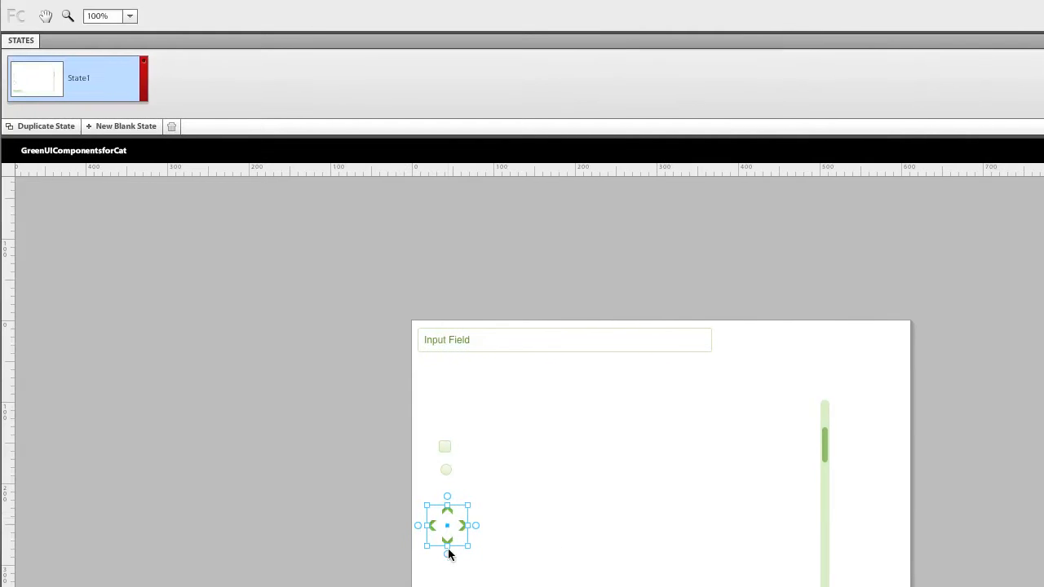
pyautogui.doubleClick(455, 519)
pyautogui.doubleClick(447, 516)
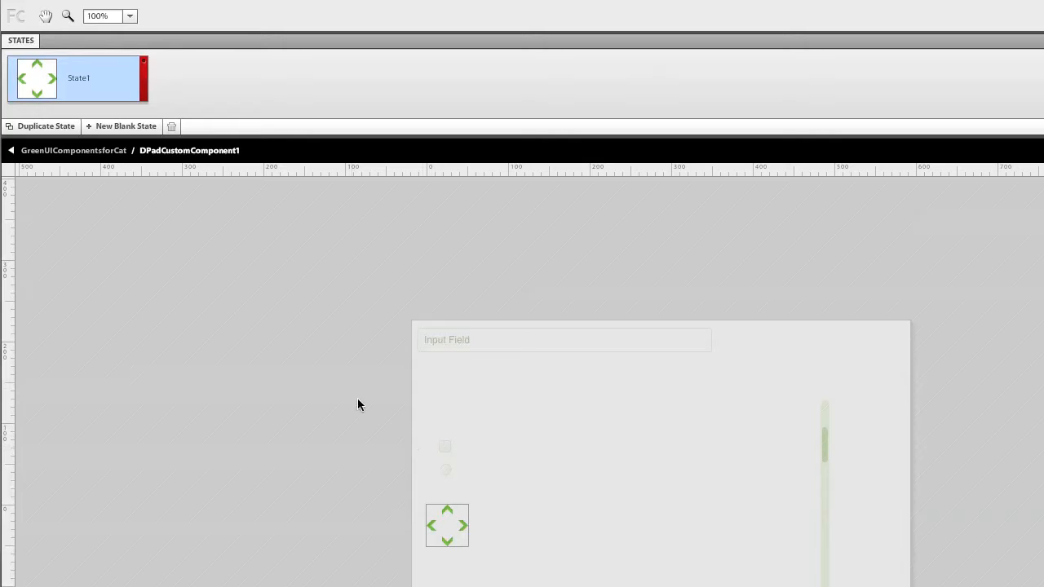
# Step: Convert the D-pad's top arrow artwork to a Button, accepting the name D_TopButtonSkin1
pyautogui.click(447, 510)
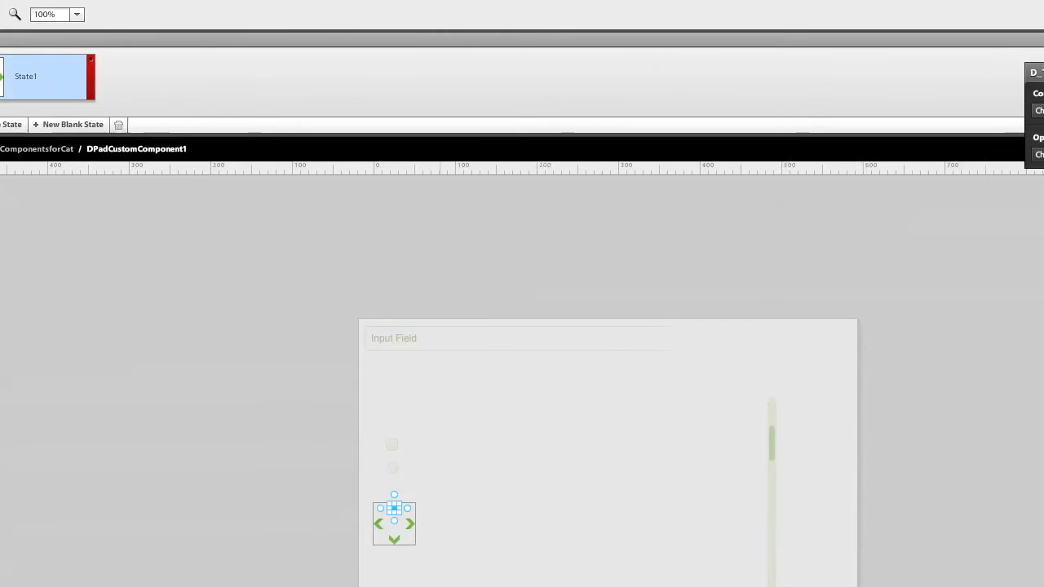
pyautogui.click(827, 104)
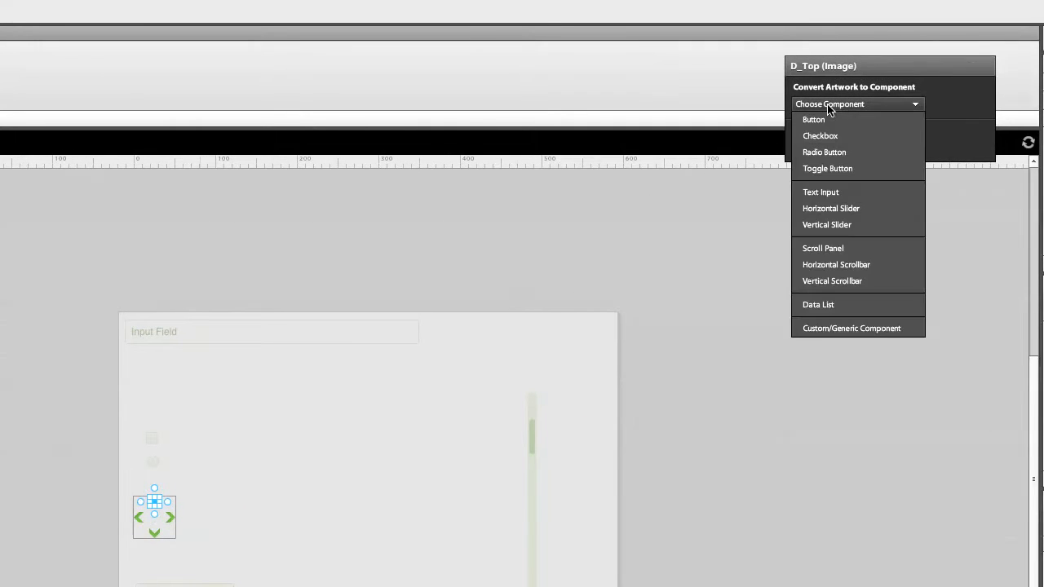
pyautogui.click(815, 120)
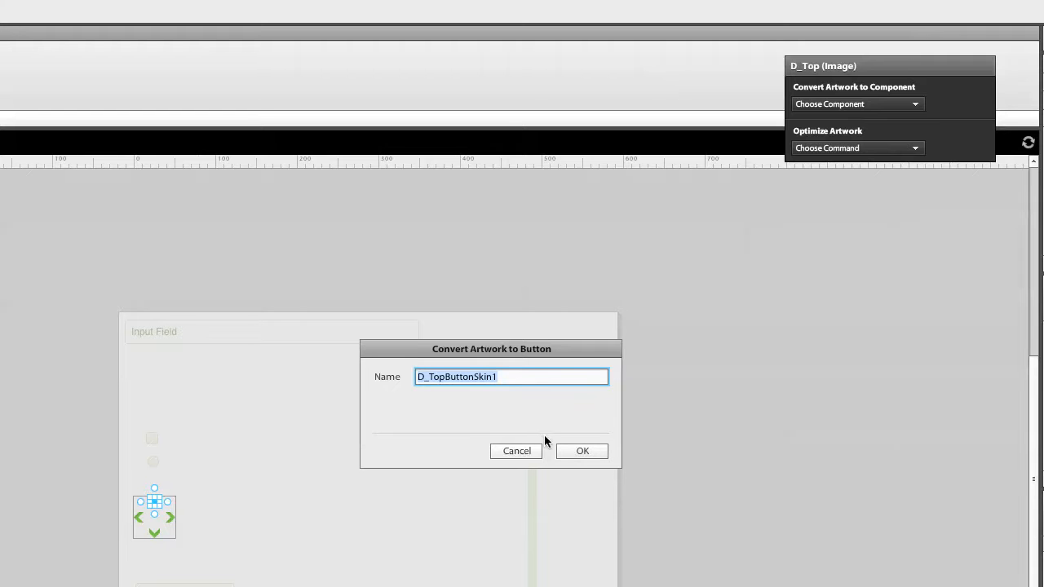
pyautogui.click(582, 451)
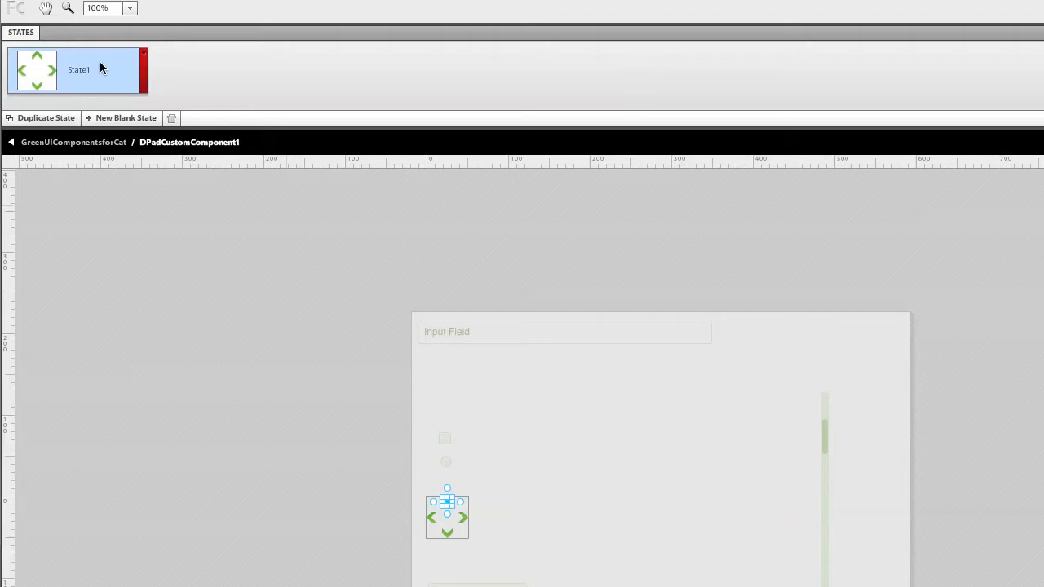
# Step: Duplicate the D-pad component's State1, then rename the original state Normal and the duplicate Top
pyautogui.click(55, 119)
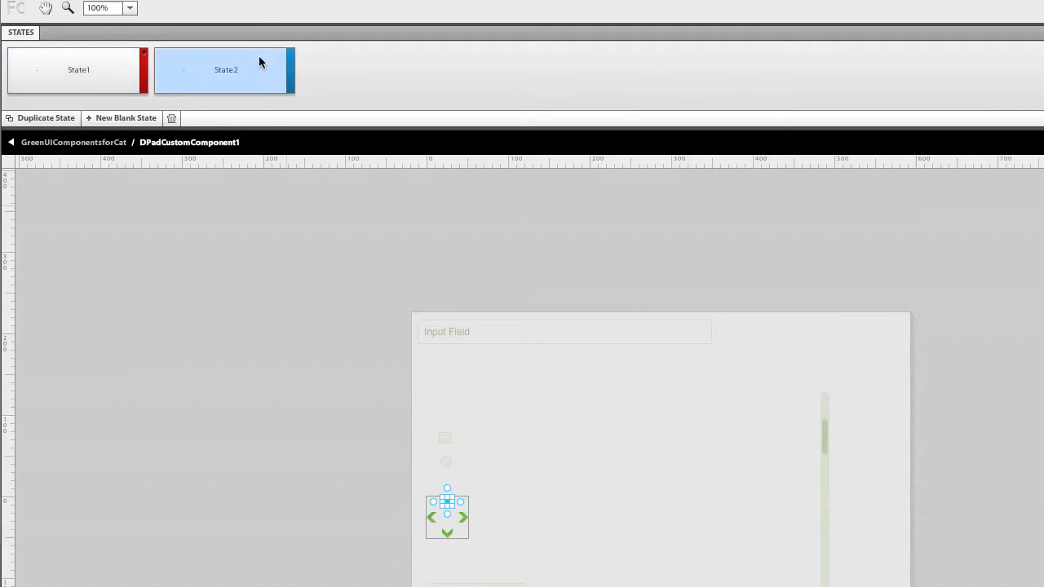
pyautogui.click(77, 71)
pyautogui.doubleClick(78, 70)
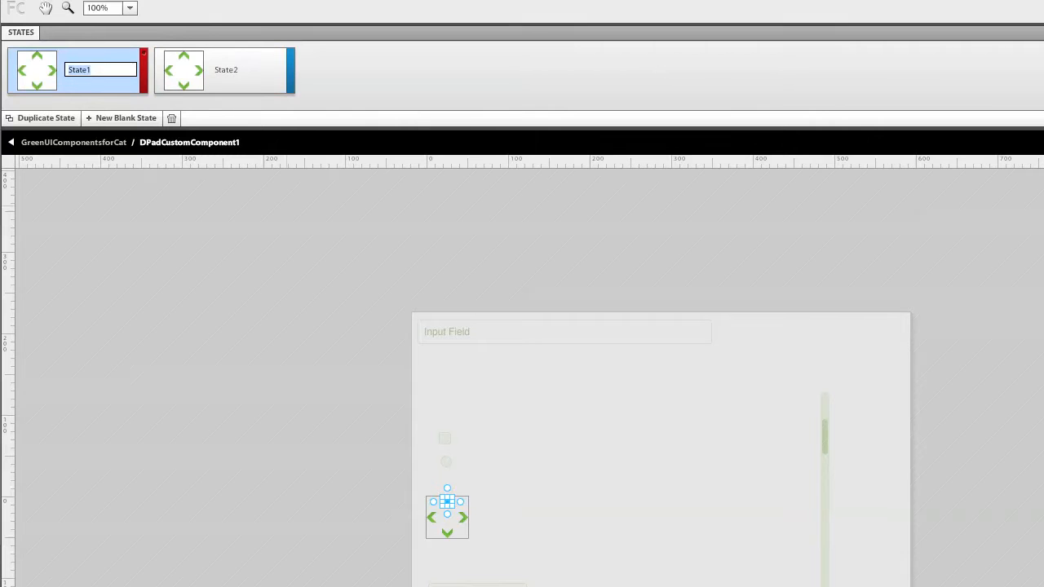
pyautogui.write('Normal')
pyautogui.press('Return')
pyautogui.doubleClick(226, 71)
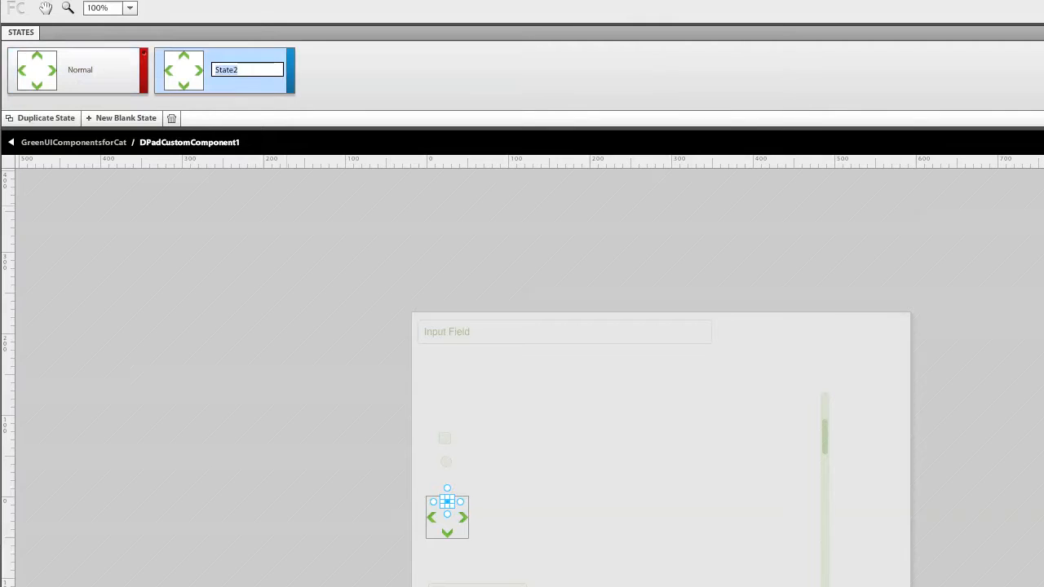
pyautogui.write('U')
pyautogui.press('BackSpace')
pyautogui.write('Top')
pyautogui.click(104, 77)
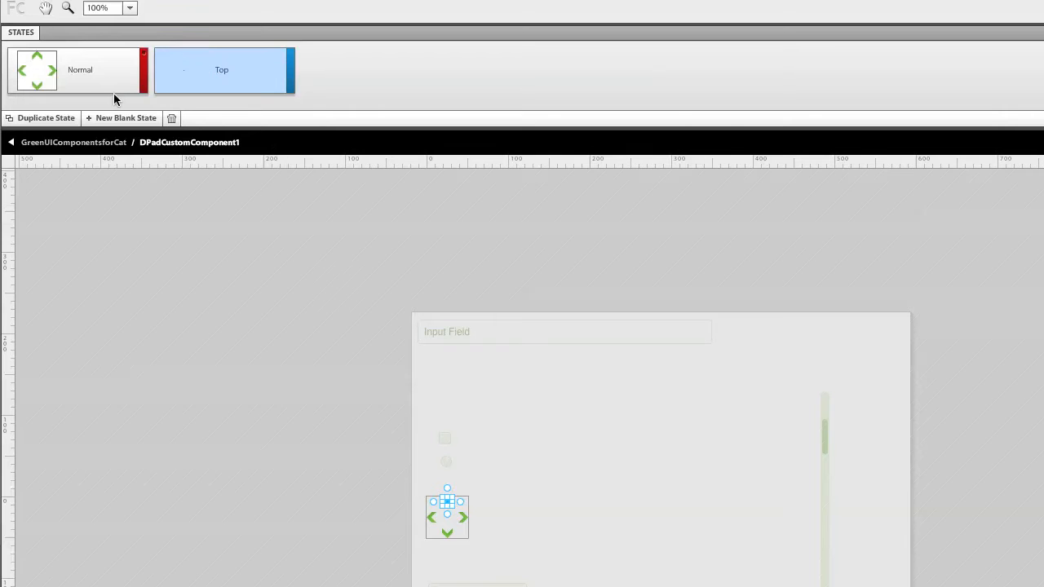
# Step: Give the top arrow button an On Roll Over interaction playing the transition to DPadCustomComponent1's Top state when in the Normal state
pyautogui.click(112, 87)
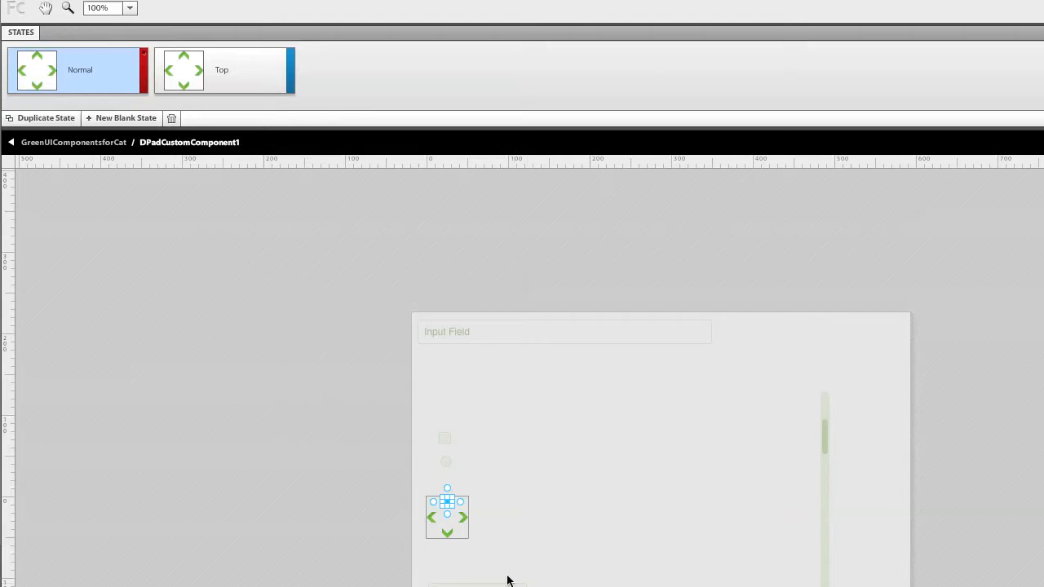
pyautogui.click(560, 553)
pyautogui.click(443, 504)
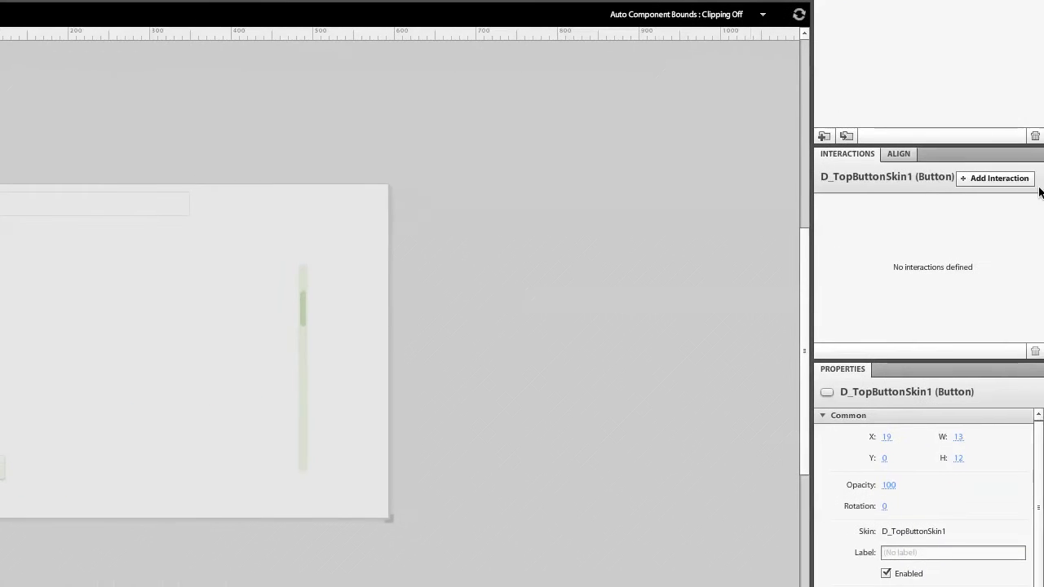
pyautogui.click(995, 178)
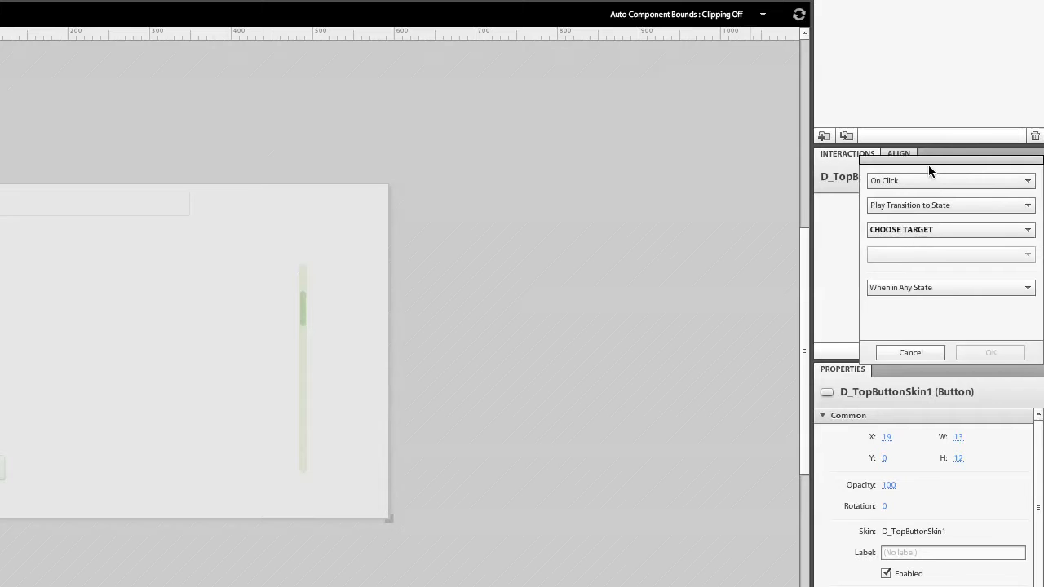
pyautogui.moveTo(924, 160); pyautogui.dragTo(189, 160)
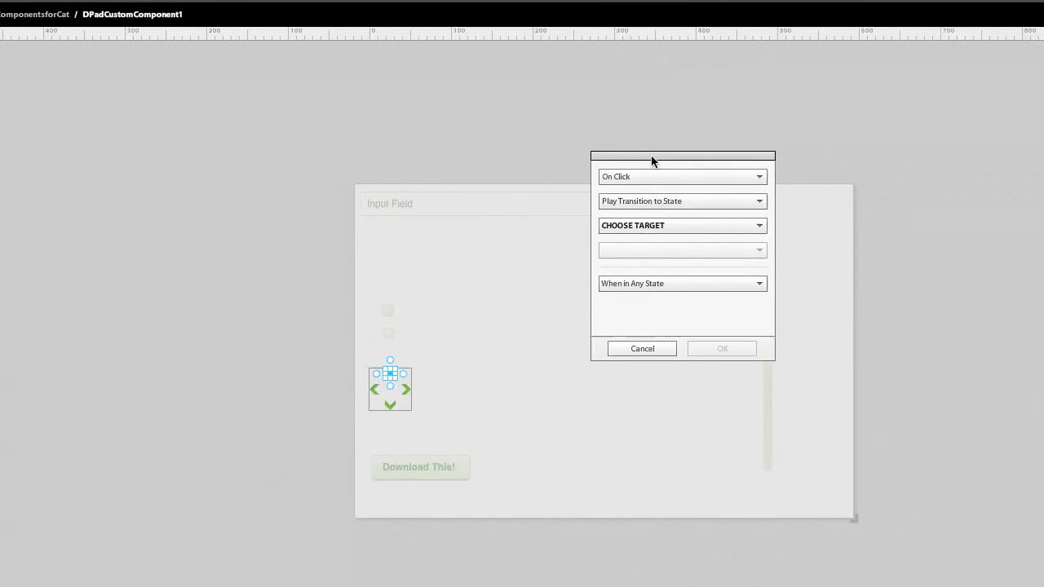
pyautogui.click(702, 175)
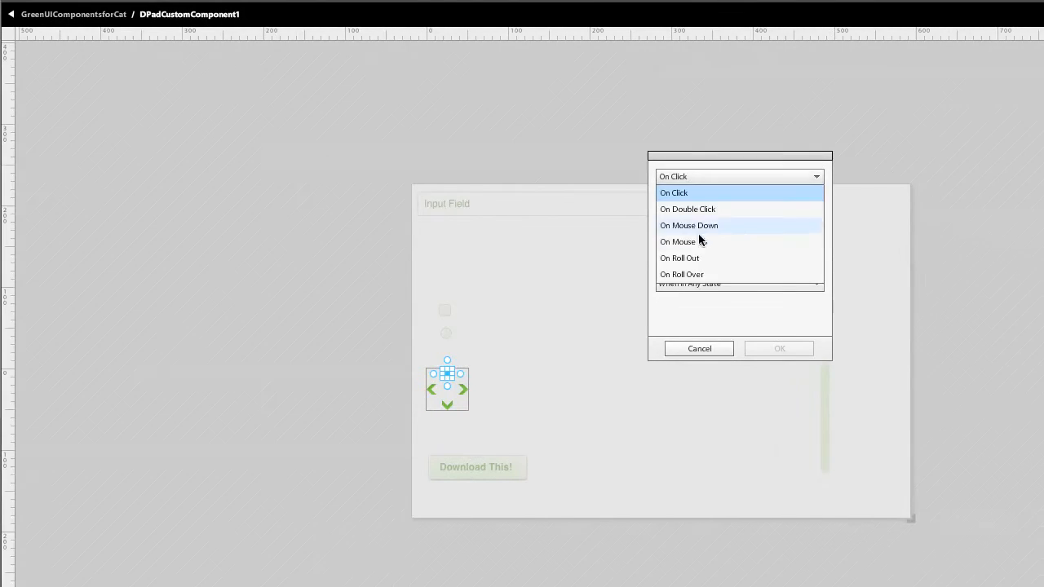
pyautogui.click(694, 274)
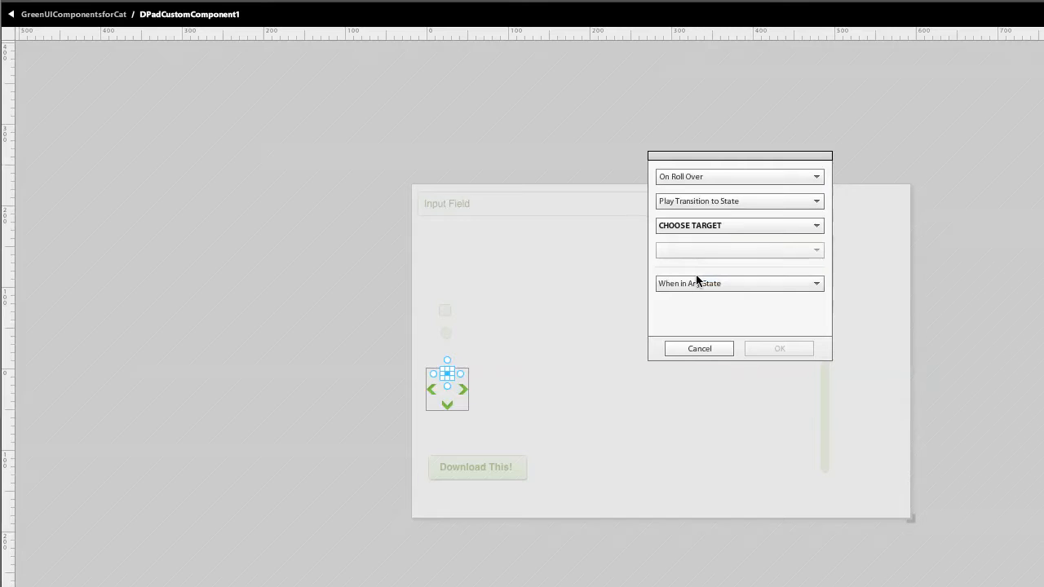
pyautogui.click(723, 226)
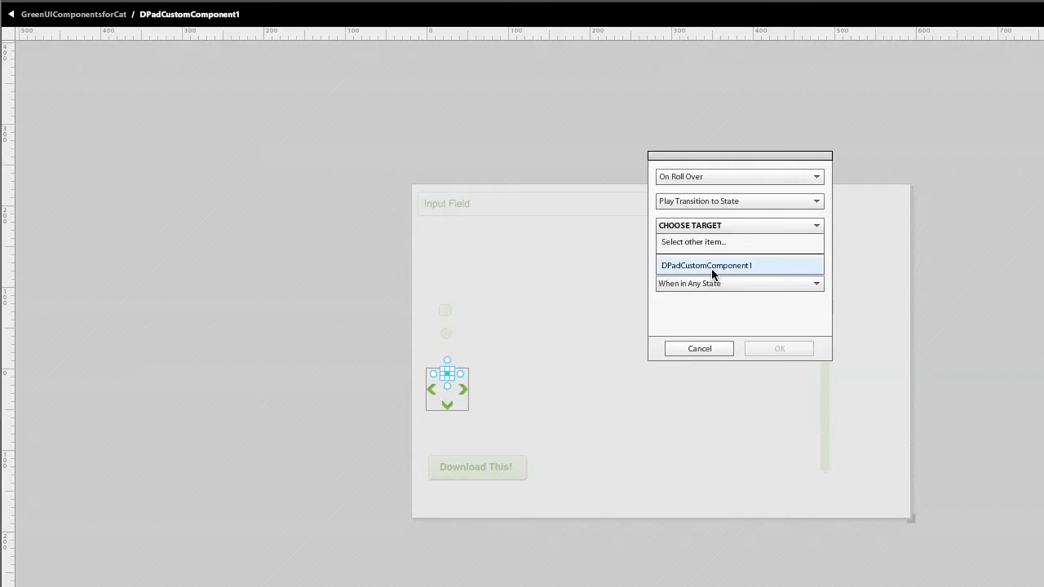
pyautogui.click(711, 269)
pyautogui.click(735, 255)
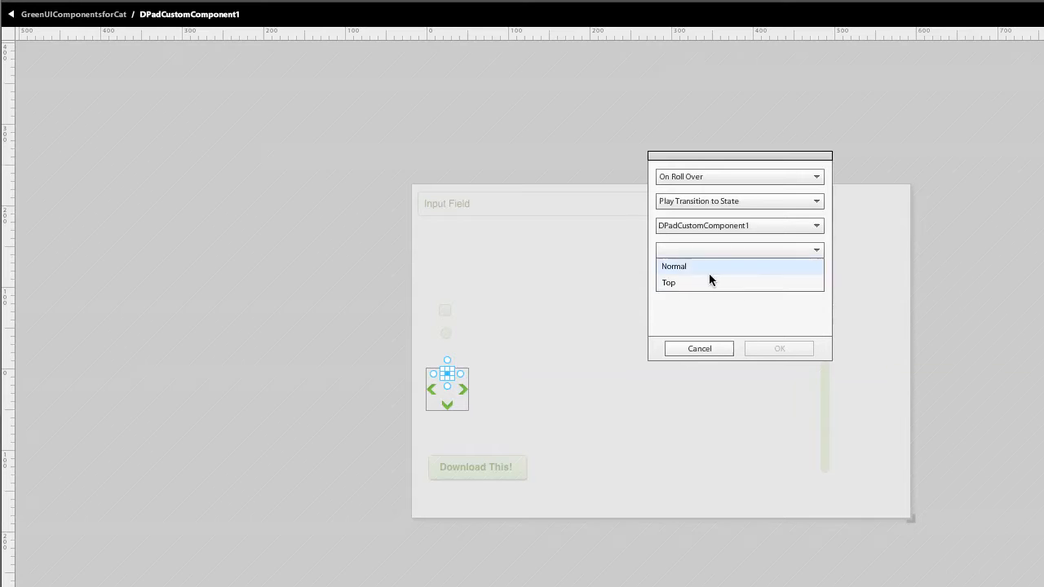
pyautogui.click(669, 282)
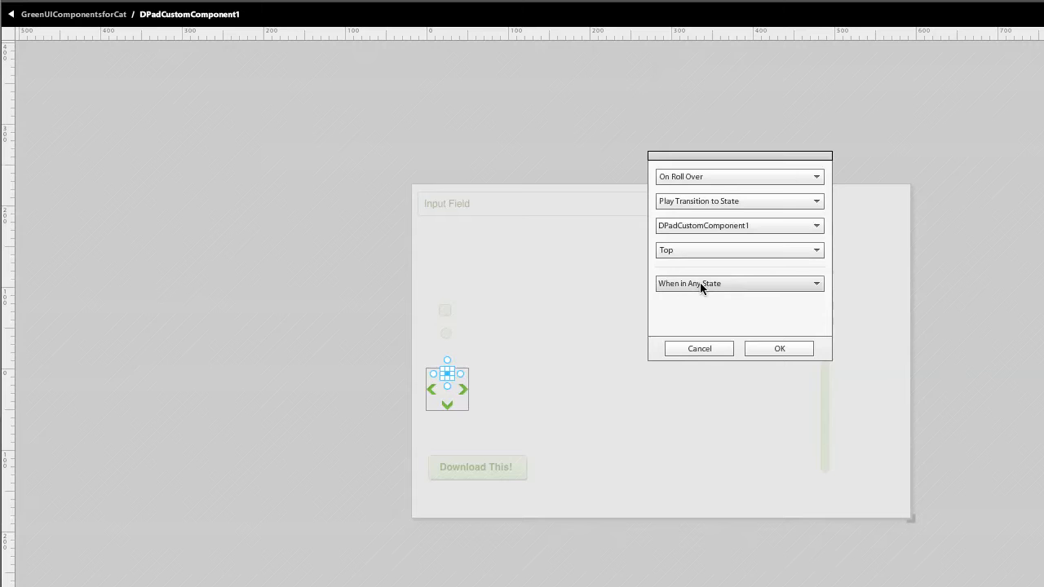
pyautogui.click(701, 284)
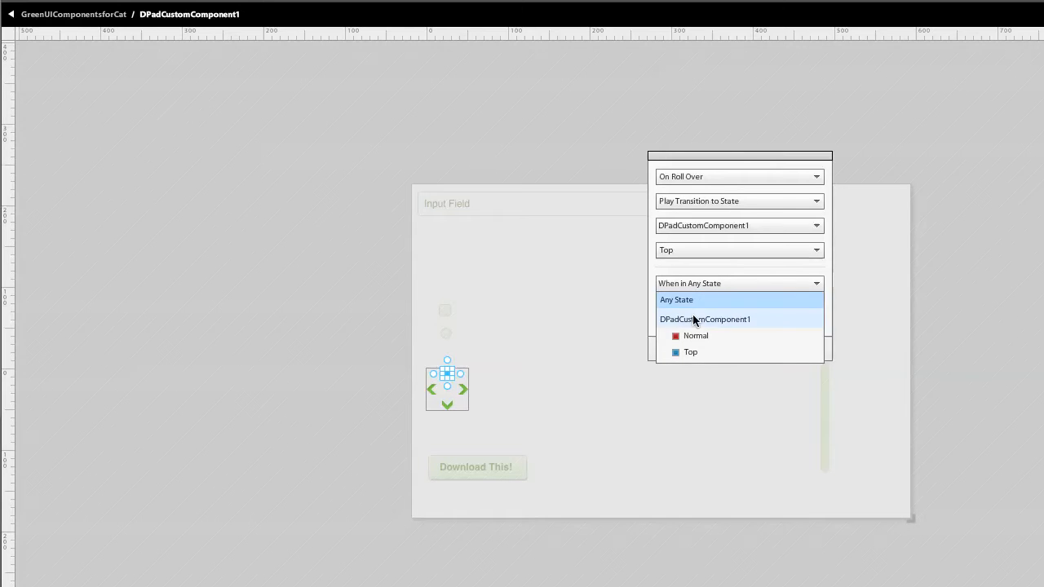
pyautogui.click(692, 336)
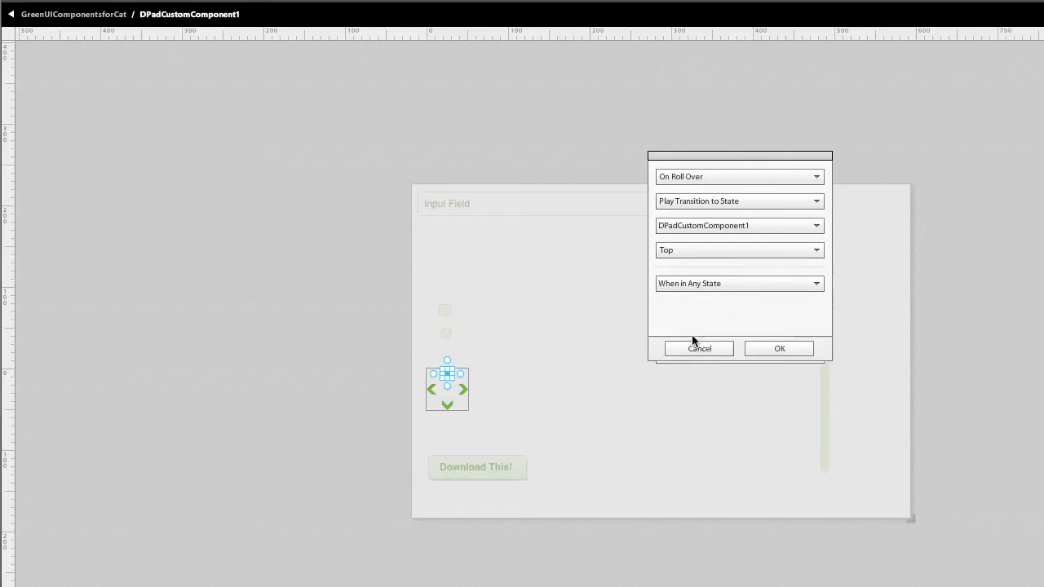
pyautogui.click(779, 350)
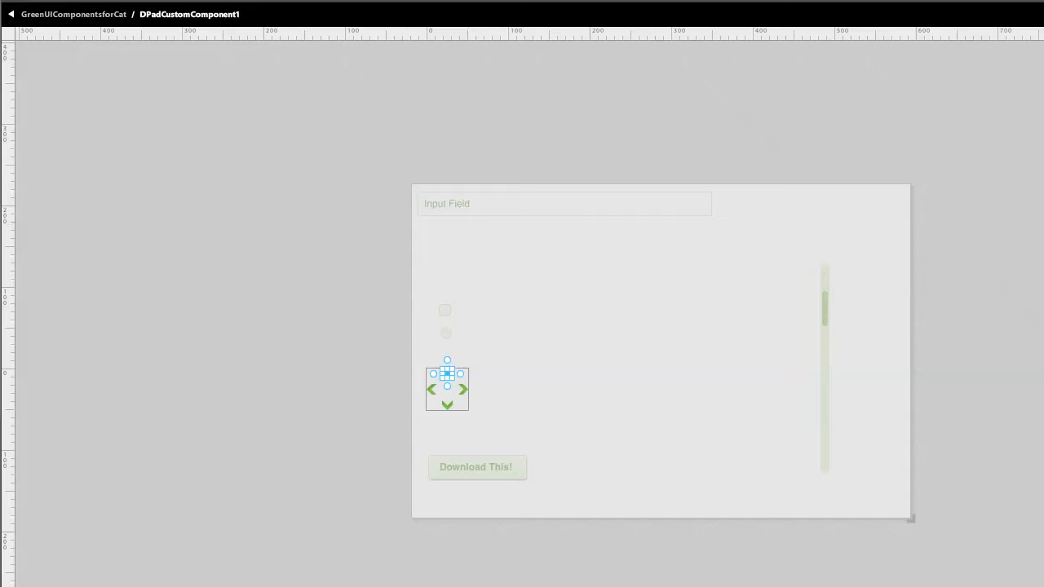
# Step: Add an On Roll Out interaction to the top arrow button that plays the transition to DPadCustomComponent1's Normal state, in any state
pyautogui.moveTo(1043, 161); pyautogui.dragTo(681, 169)
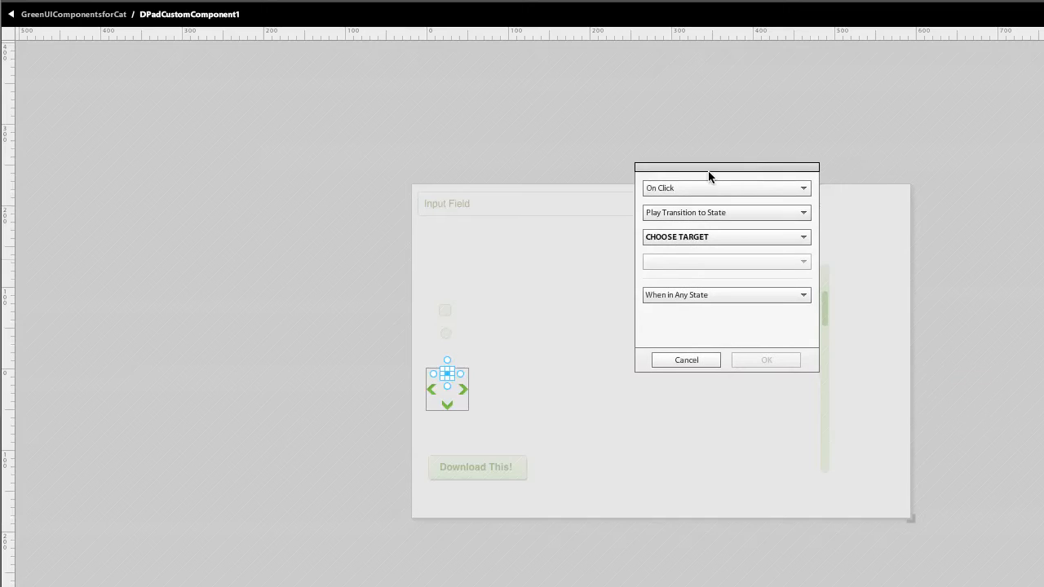
pyautogui.click(659, 188)
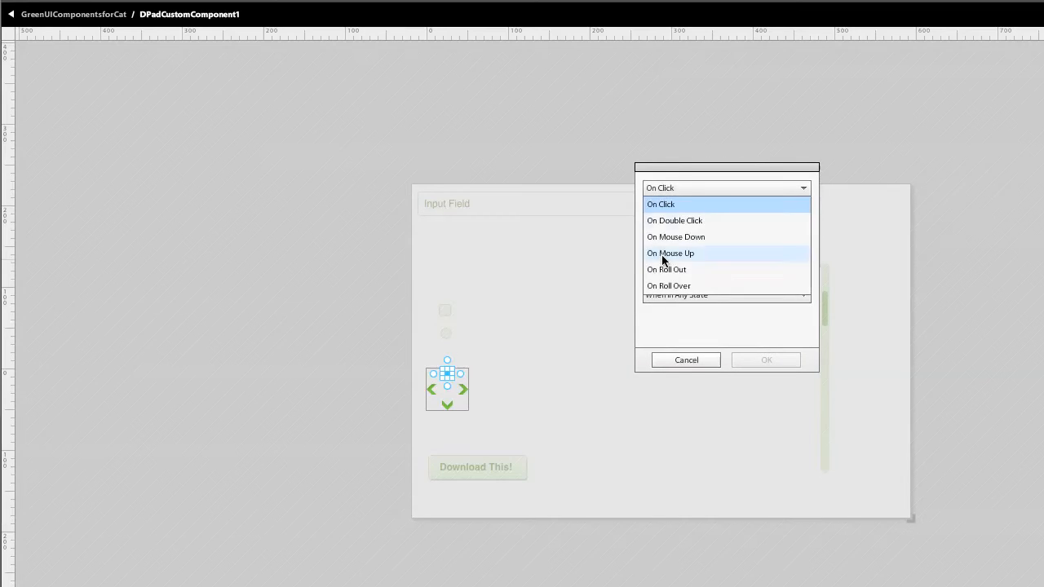
pyautogui.click(665, 269)
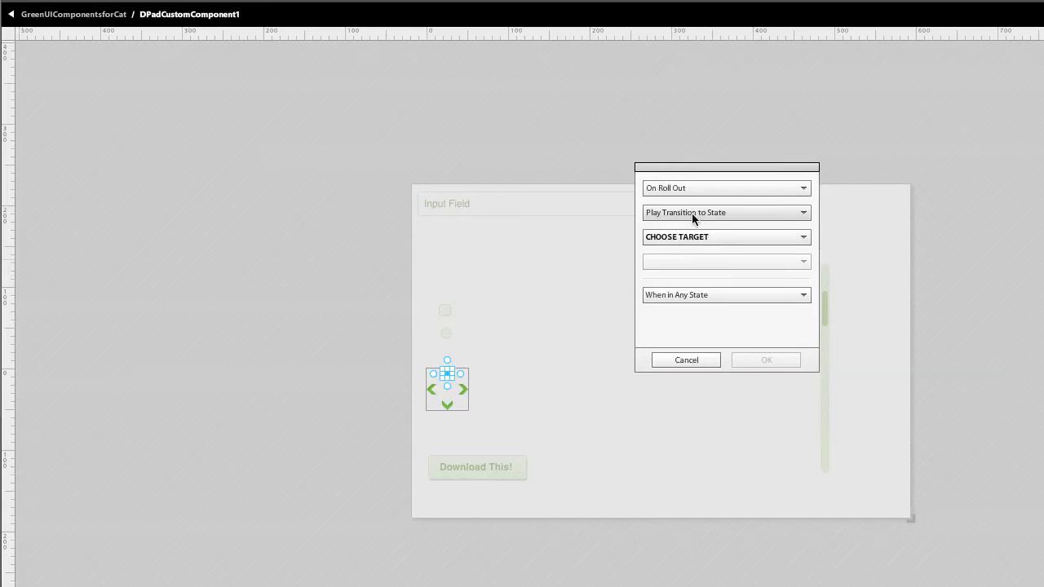
pyautogui.click(694, 236)
pyautogui.click(702, 277)
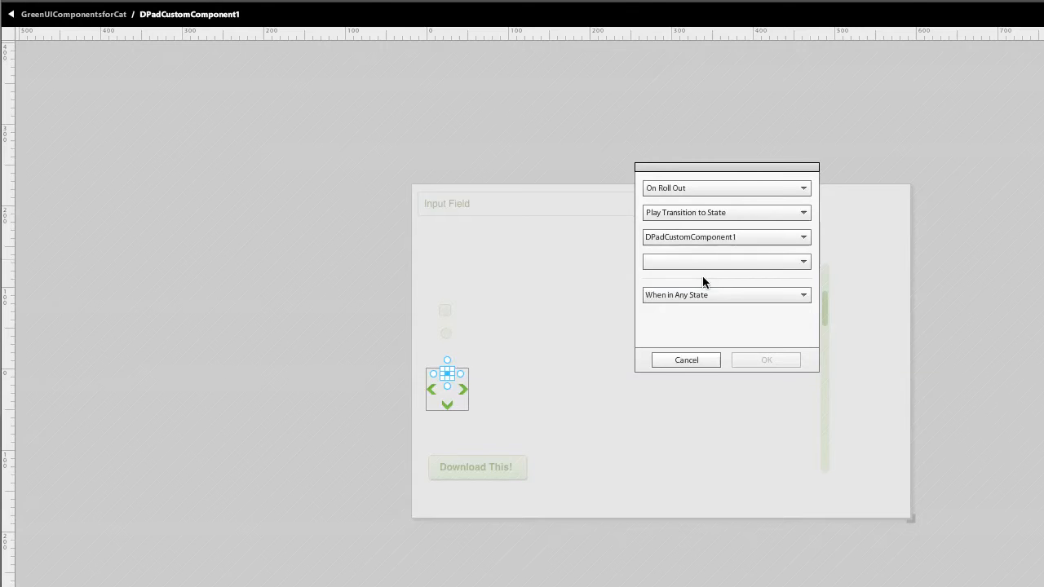
pyautogui.click(699, 263)
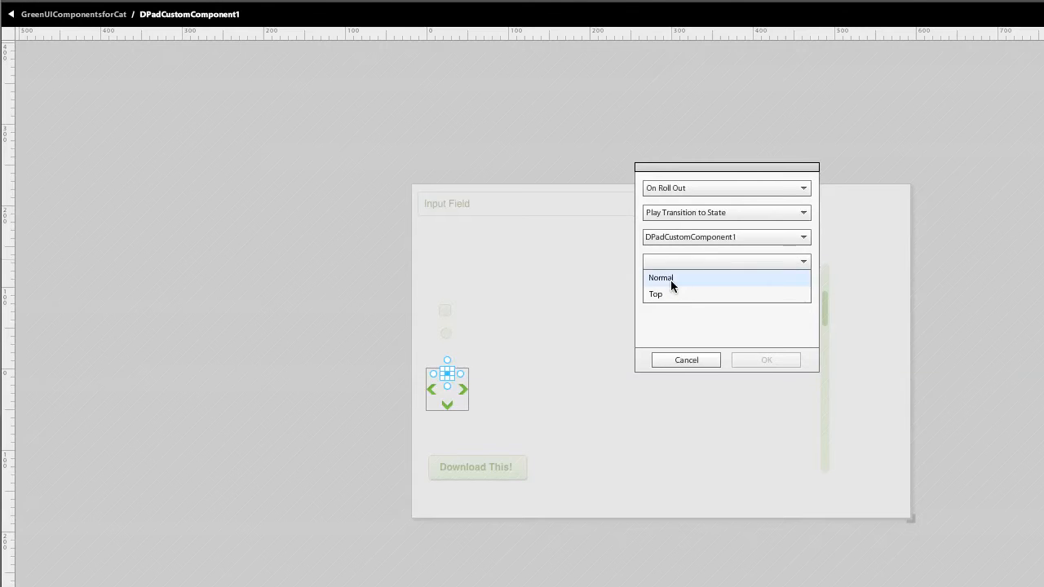
pyautogui.click(671, 280)
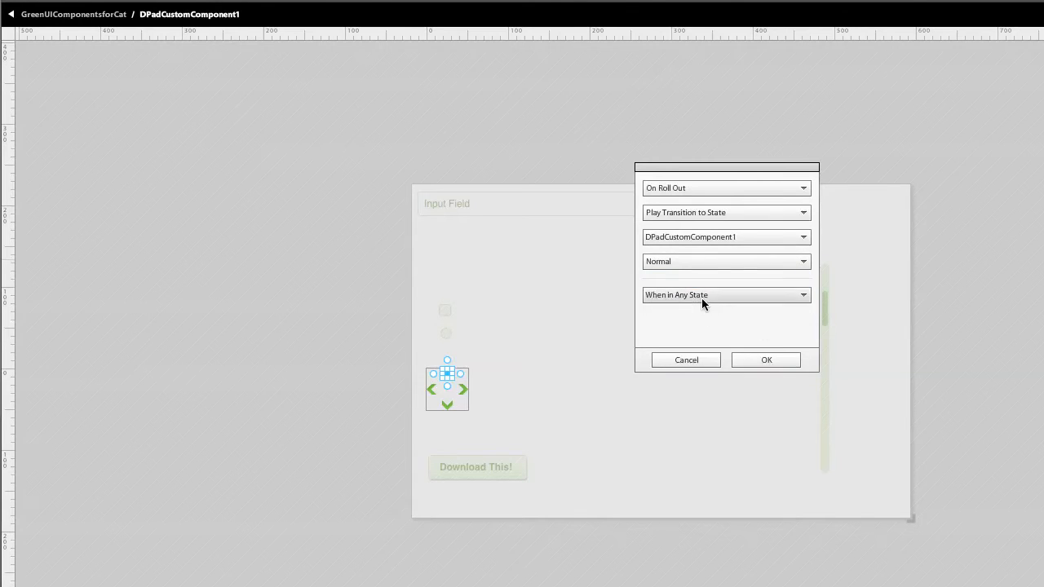
pyautogui.click(755, 367)
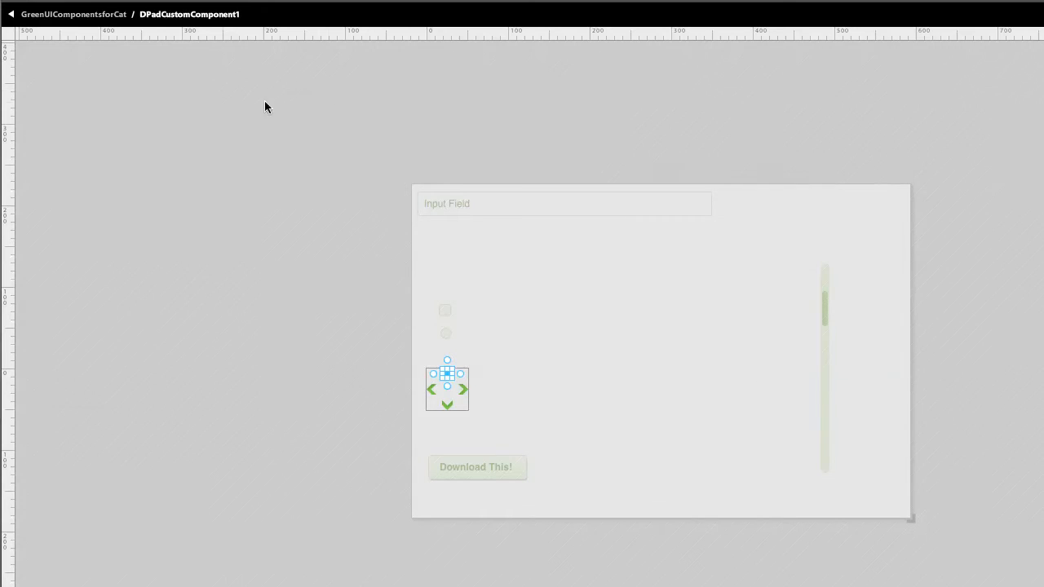
# Step: In the Top state, set the opacity of the left, right and bottom arrows to 50
pyautogui.click(367, 189)
pyautogui.click(431, 392)
pyautogui.keyDown('shift'); pyautogui.click(461, 391); pyautogui.keyUp('shift')
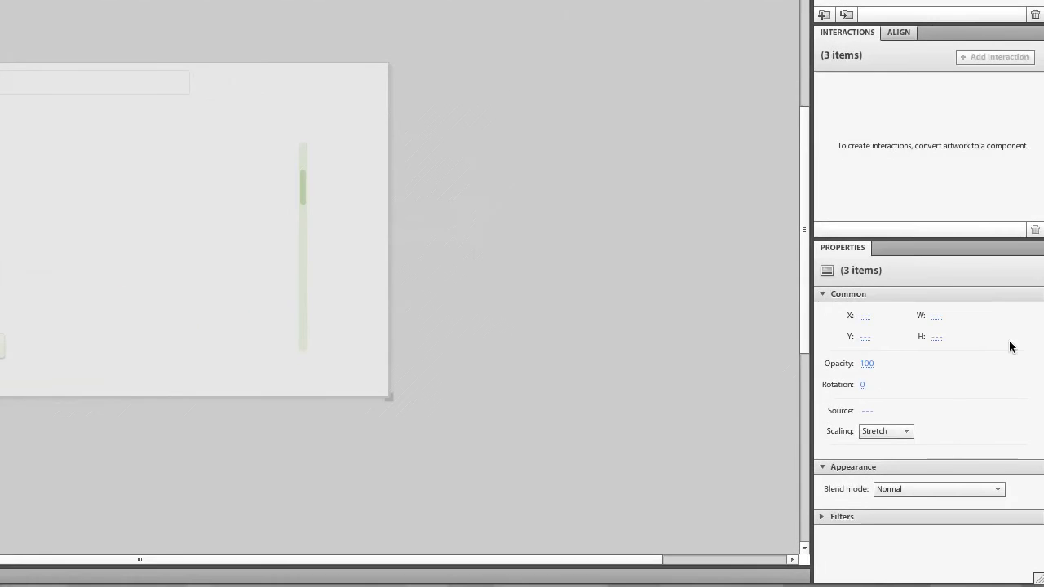
pyautogui.click(868, 364)
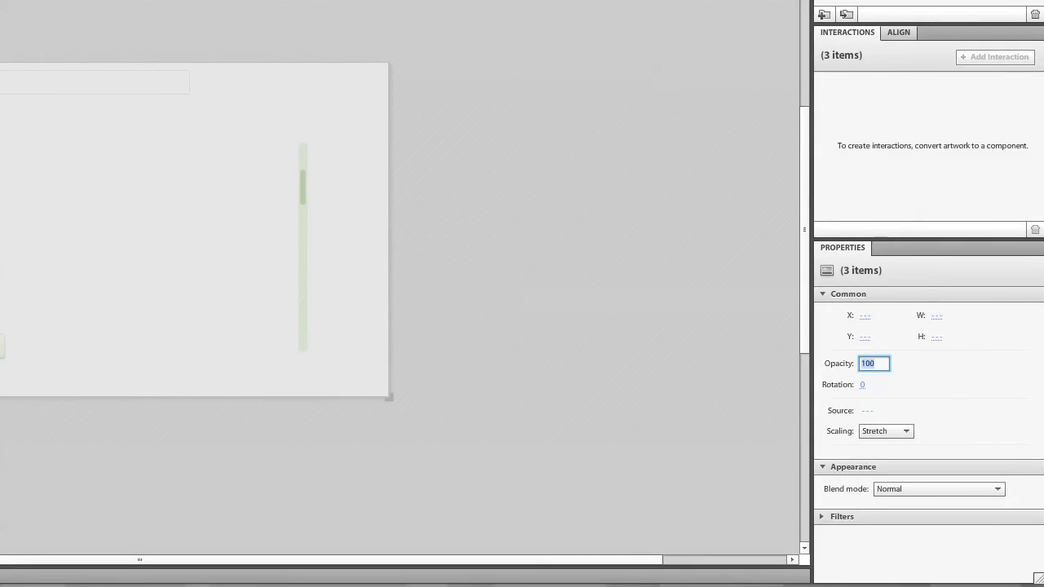
pyautogui.write('50')
pyautogui.press('Return')
pyautogui.click(473, 343)
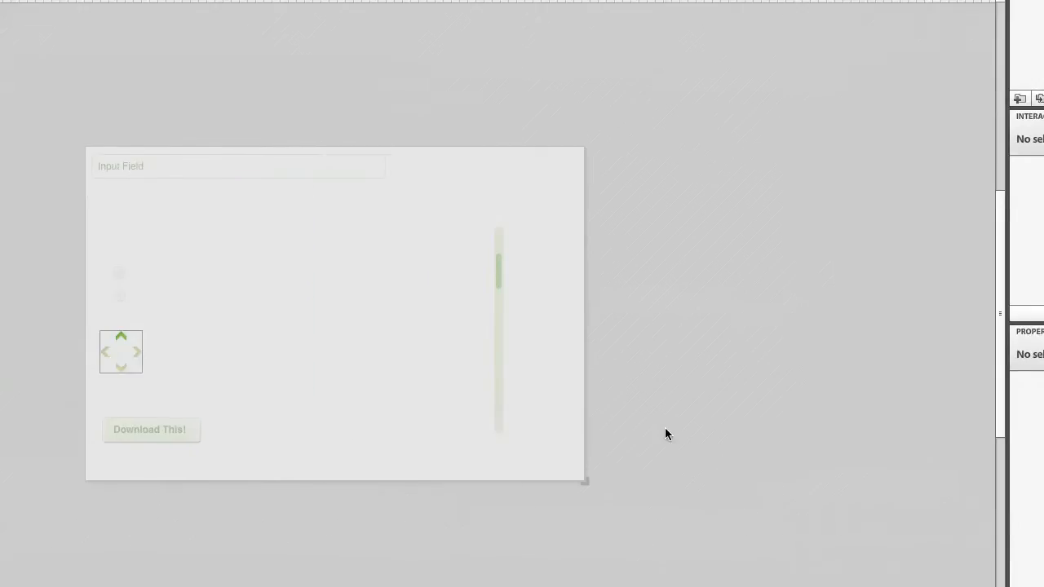
# Step: Switch the D-pad to its Normal state, return to the GreenUIComponentsforCat artboard and run the project in the browser
pyautogui.click(86, 43)
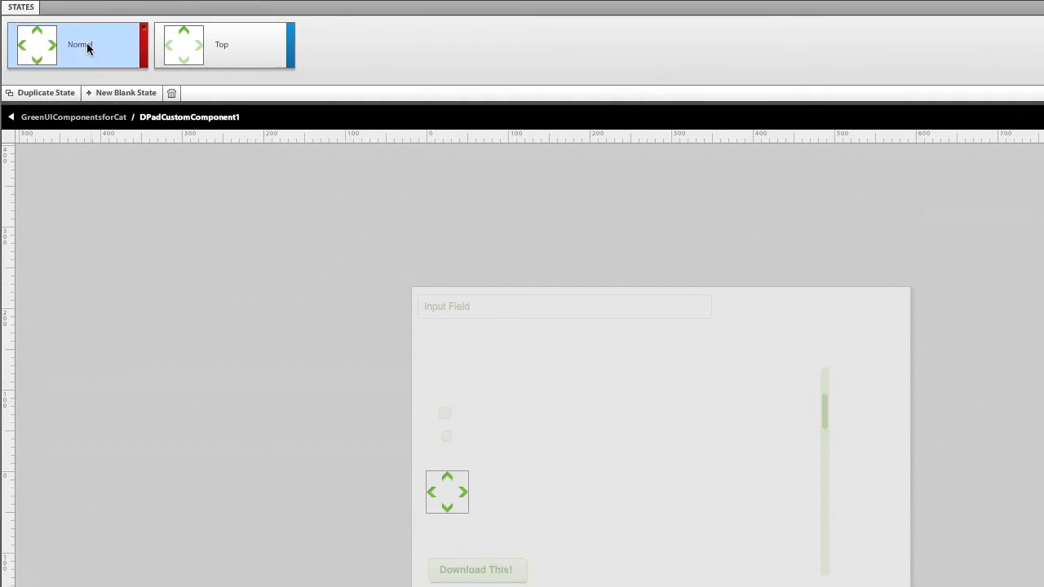
pyautogui.click(73, 118)
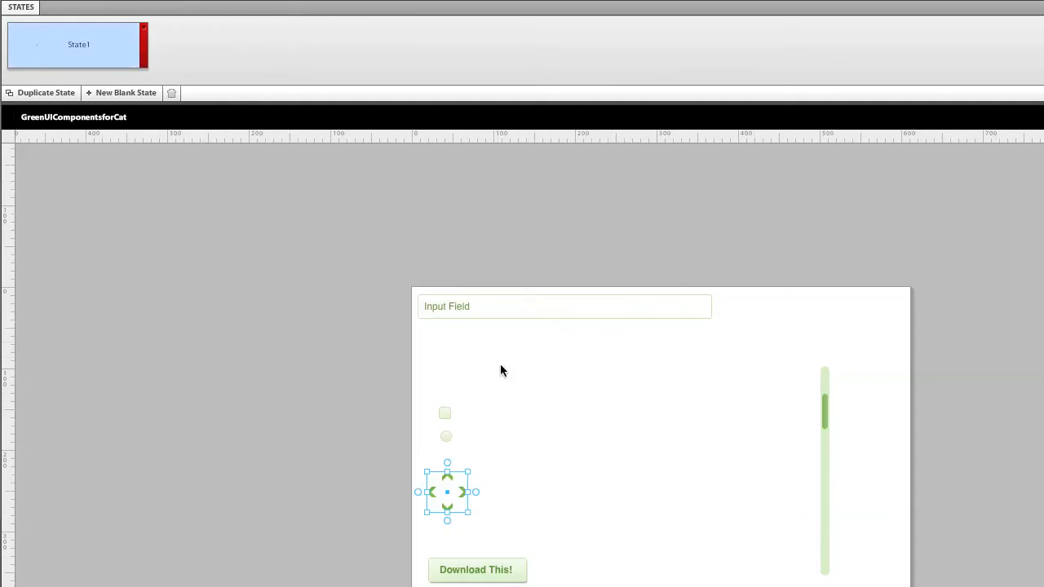
pyautogui.click(554, 369)
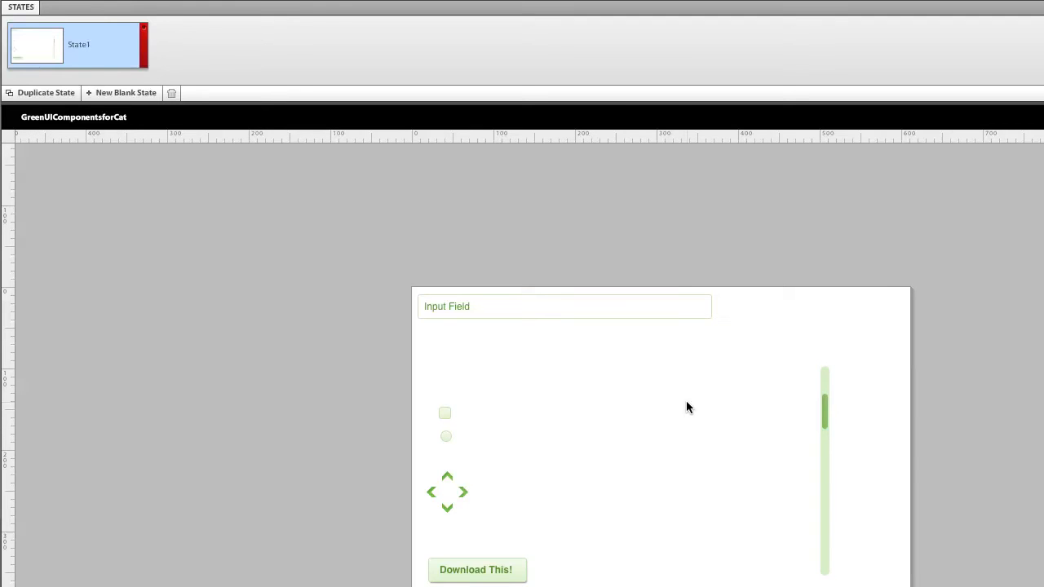
pyautogui.hotkey('ctrl', 'Return')
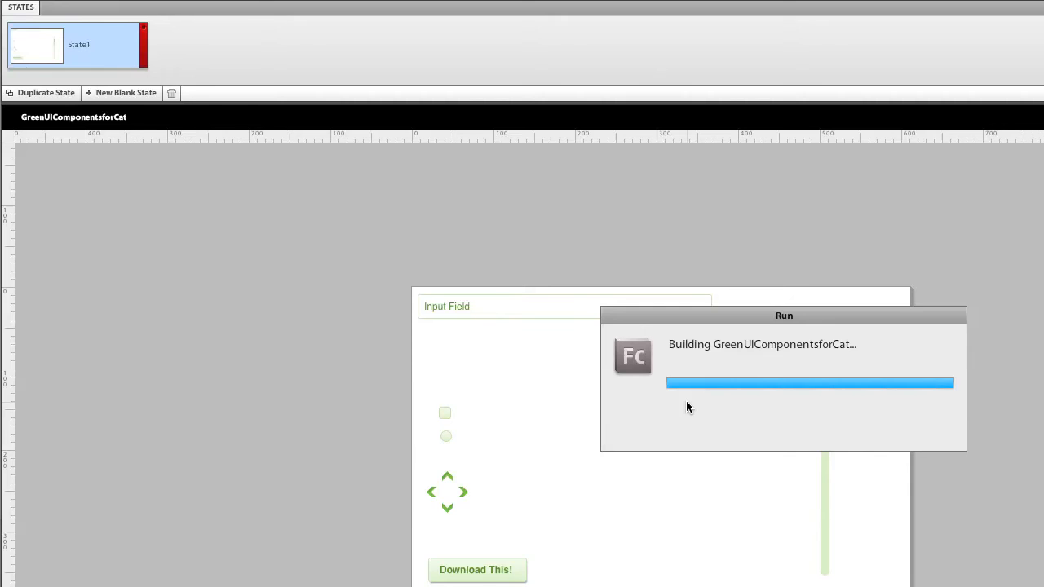